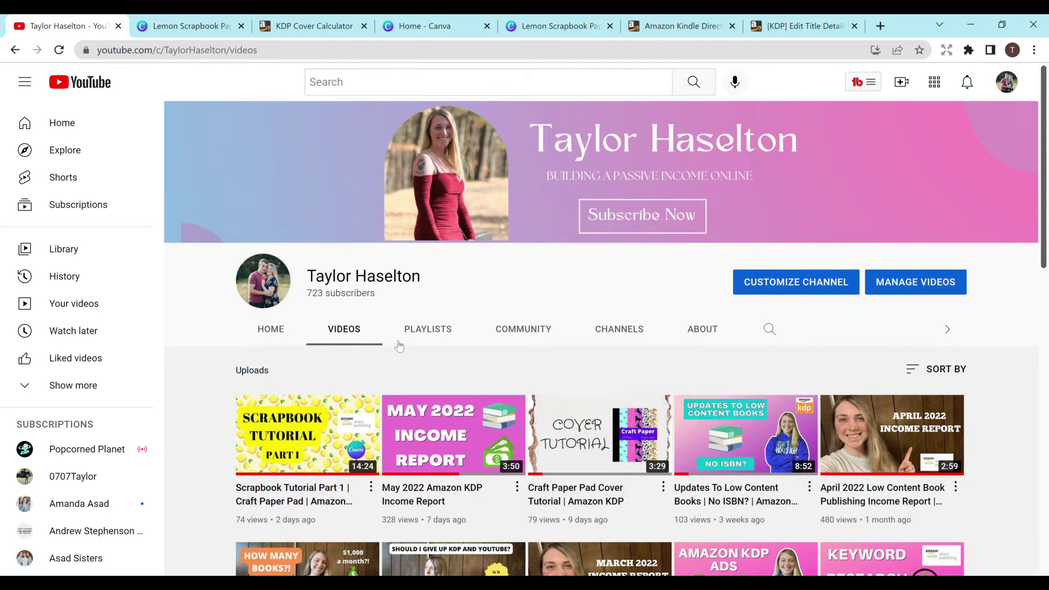
Switch to the Lemon Scrapbook Paper Upload design in Canva and look through its patterned pages from first to last.
left_click(200, 27)
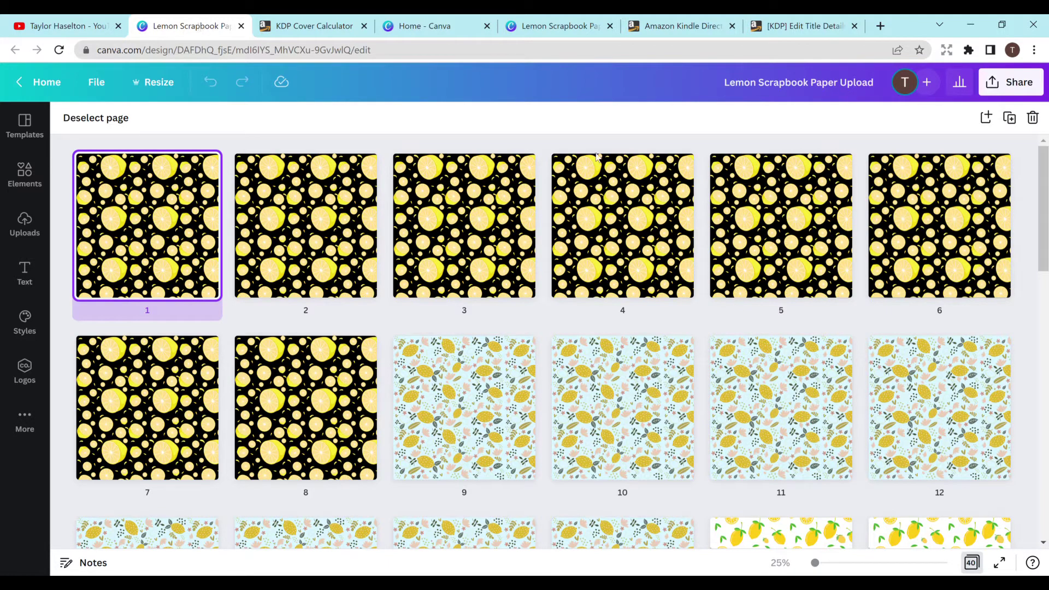
left_click_drag(1036, 213, 1043, 500)
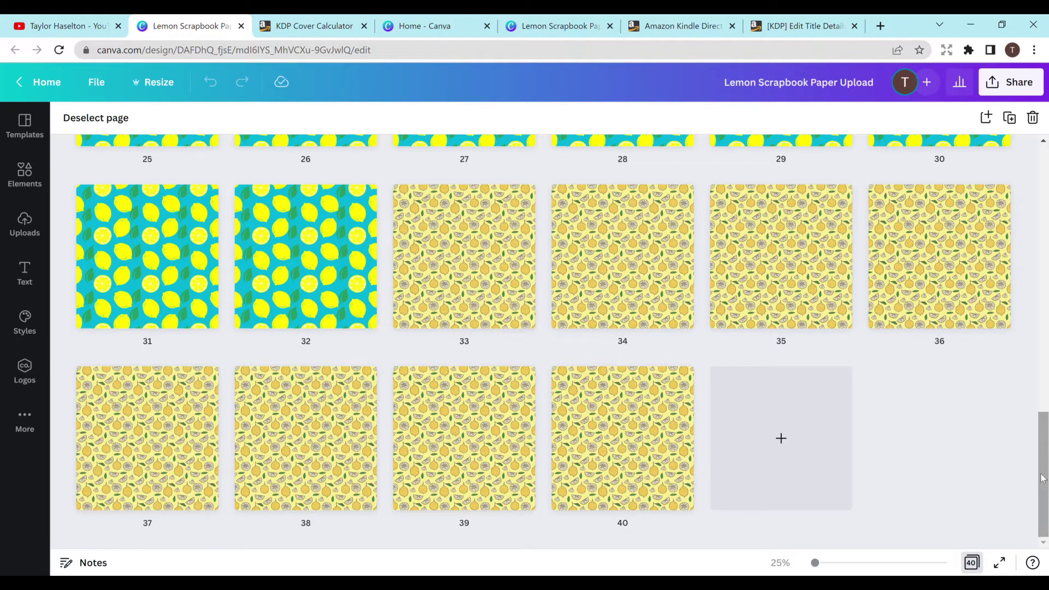
left_click(1015, 447)
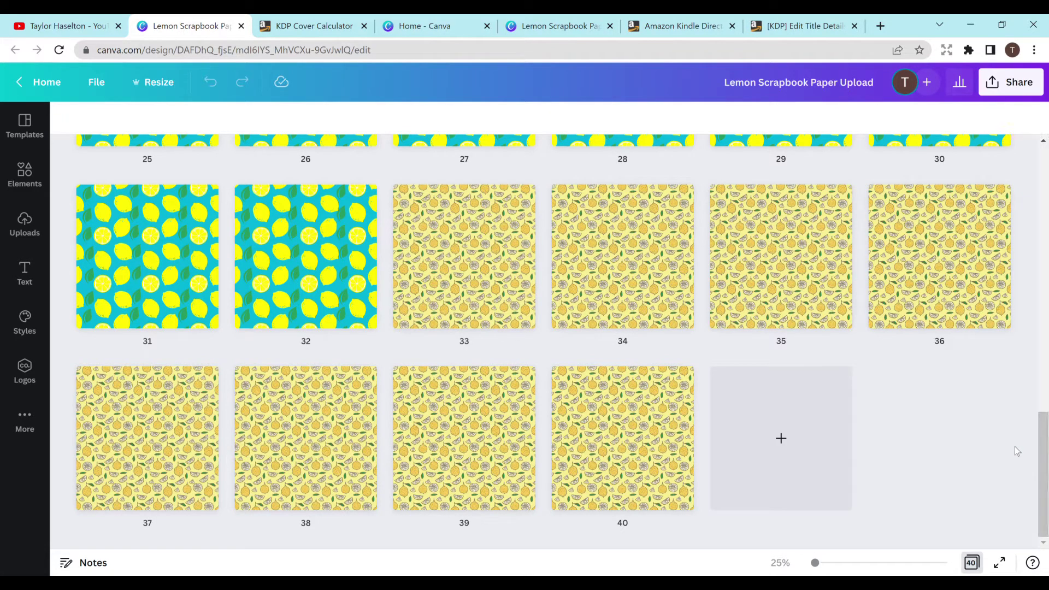
left_click(486, 300)
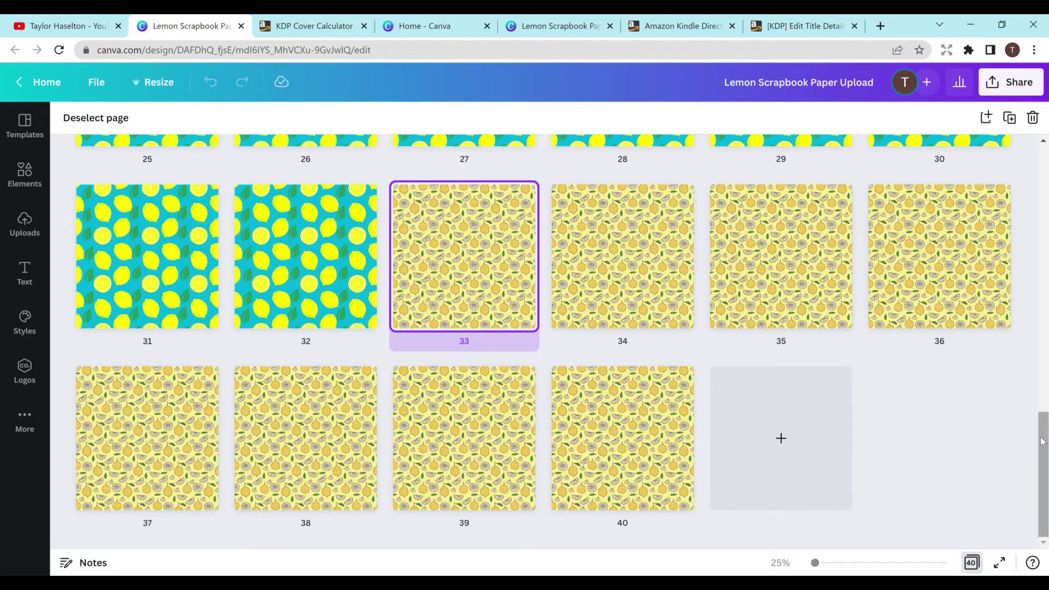
left_click_drag(1043, 441, 1014, 479)
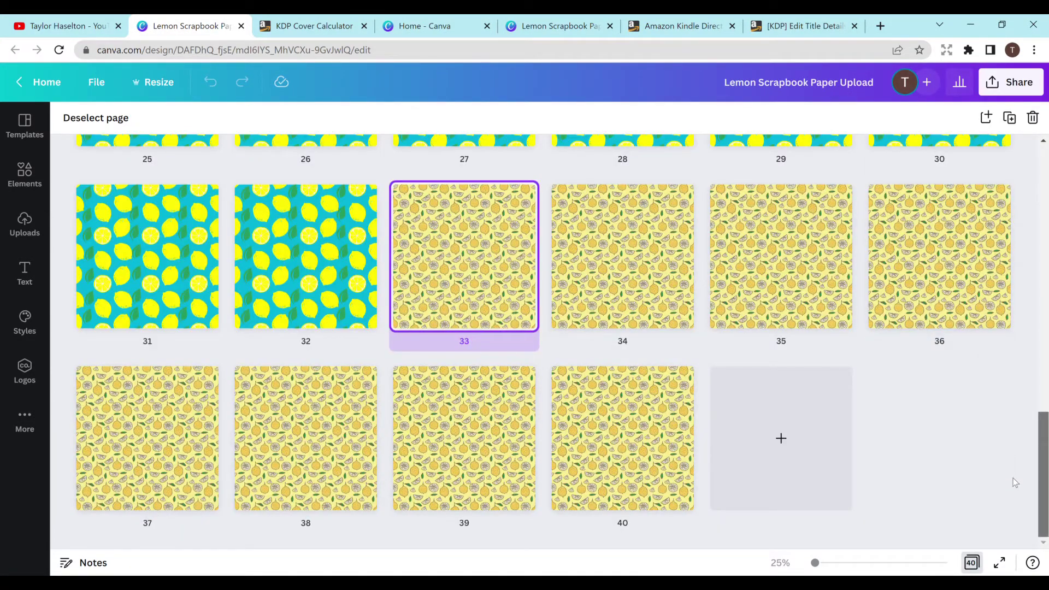
left_click_drag(1016, 480, 1018, 141)
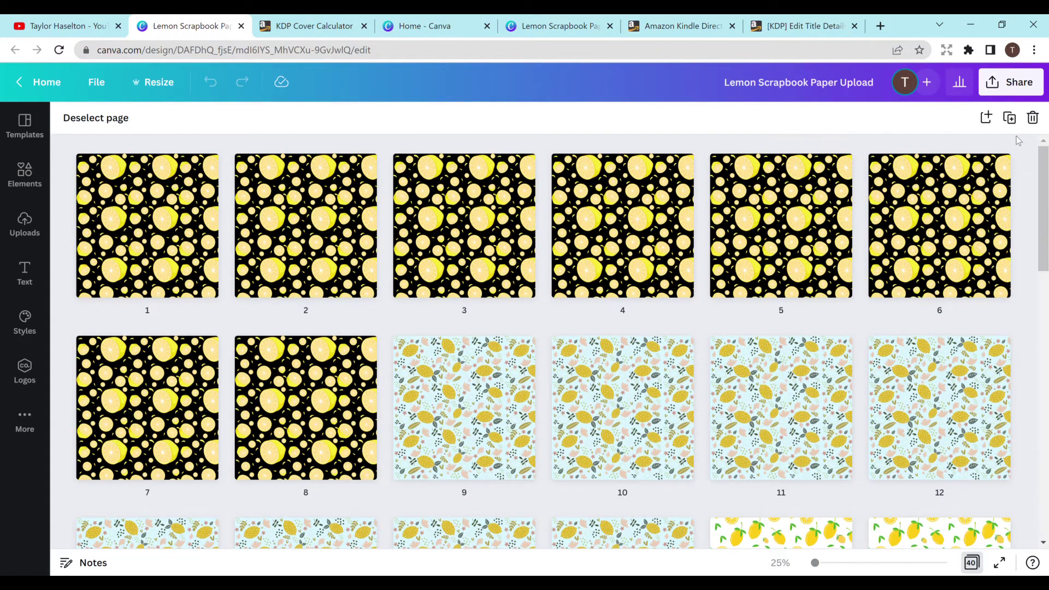
Look at the sharing and download options of the scrapbook paper design, then dismiss them.
left_click(1013, 94)
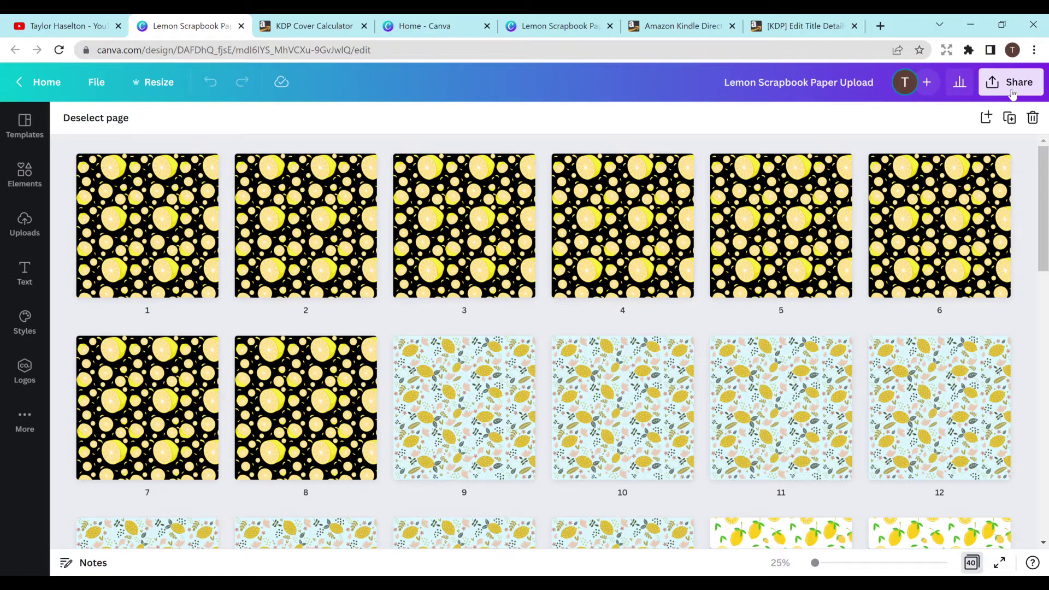
left_click(1012, 94)
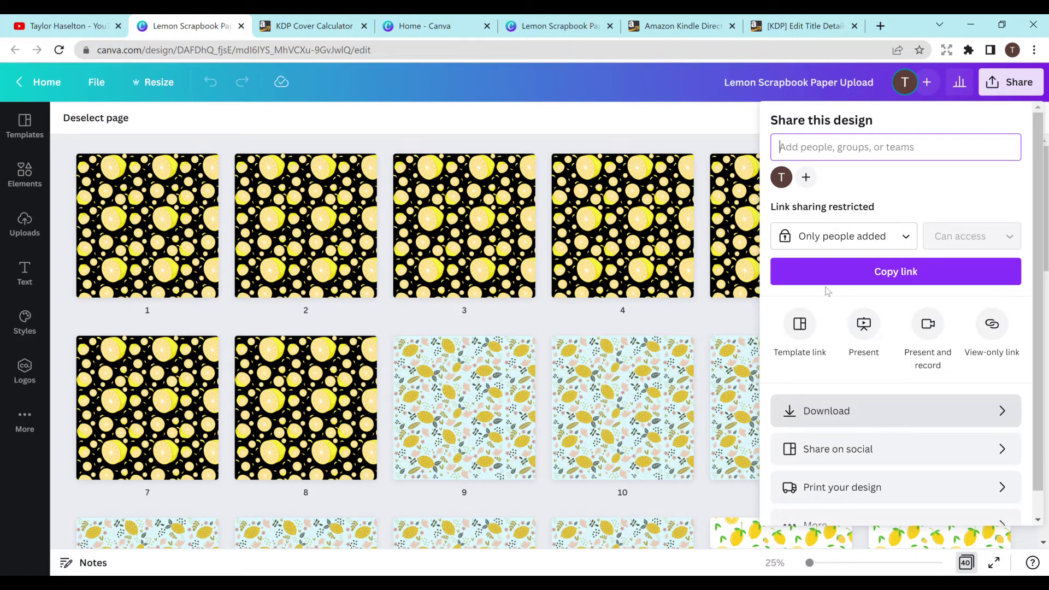
left_click(730, 319)
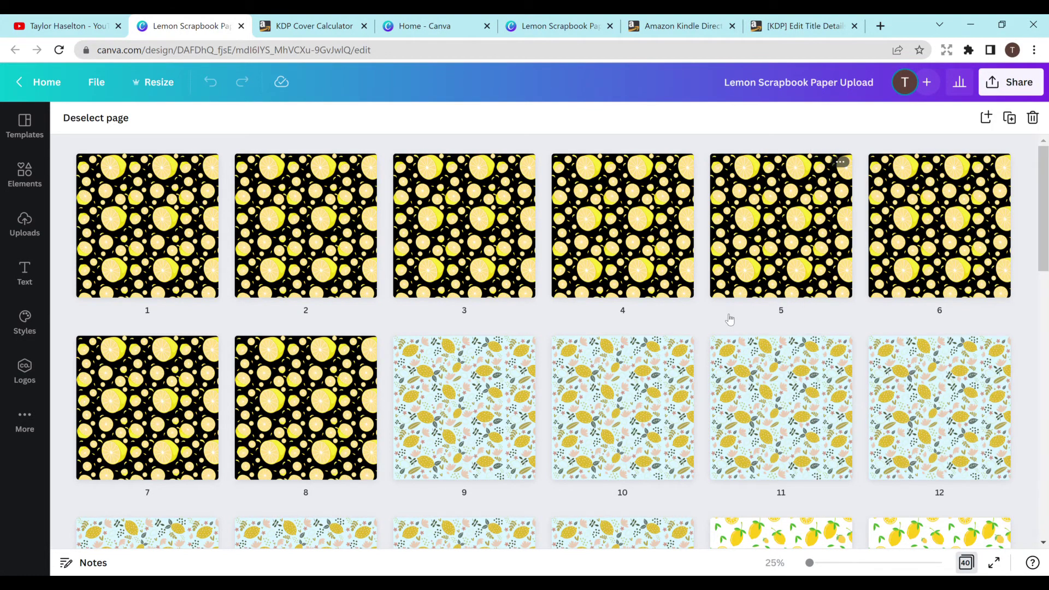
Close the scrapbook paper design and calculate the cover dimensions in the KDP Cover Calculator, viewing the Full Cover description.
left_click(241, 26)
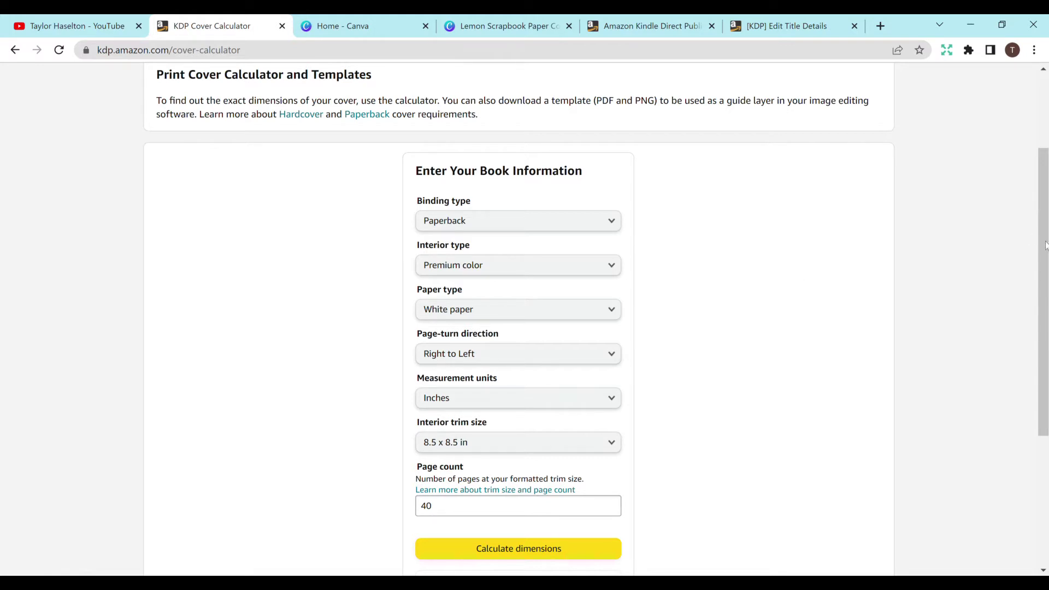
left_click_drag(1044, 245, 1042, 260)
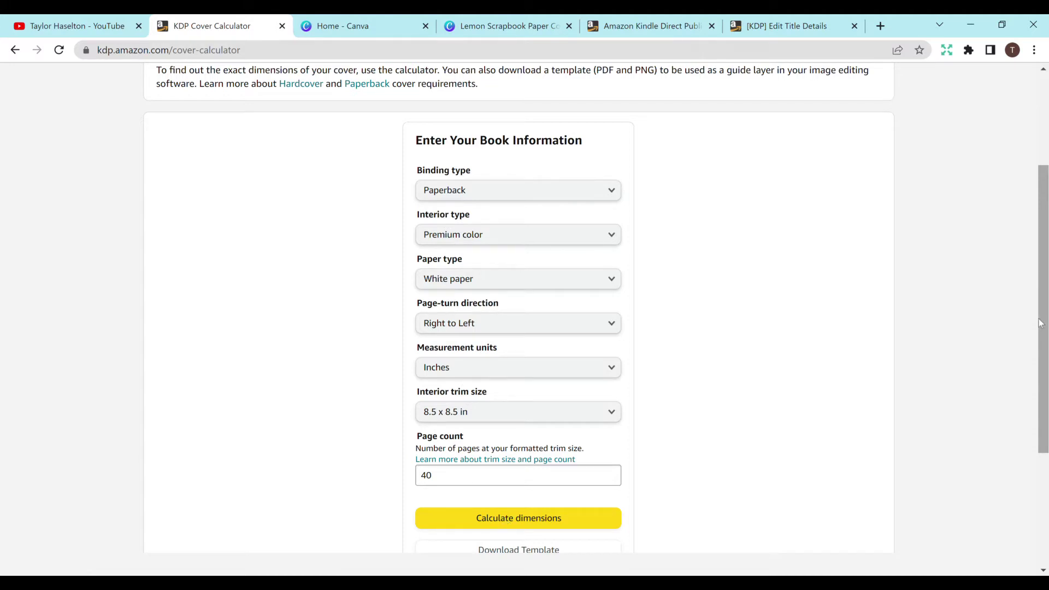
left_click_drag(1042, 334, 1041, 358)
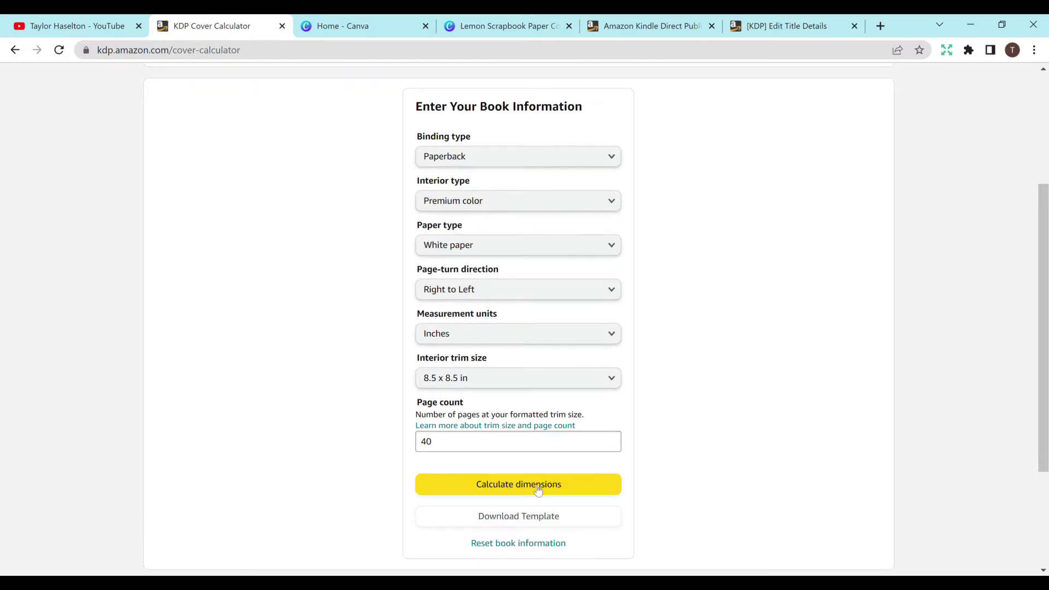
left_click(538, 490)
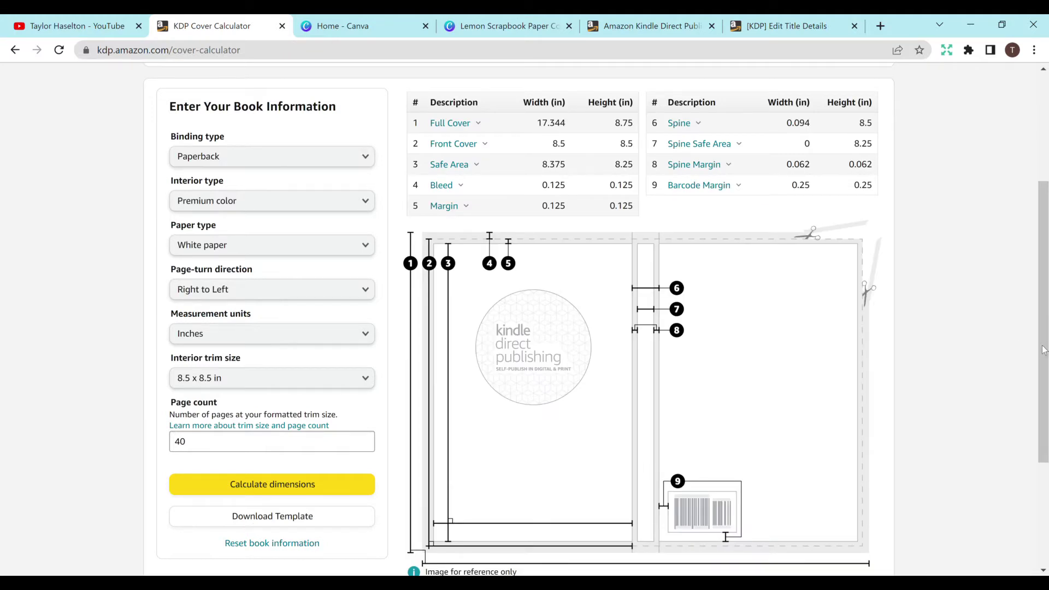
left_click(450, 123)
left_click(450, 123)
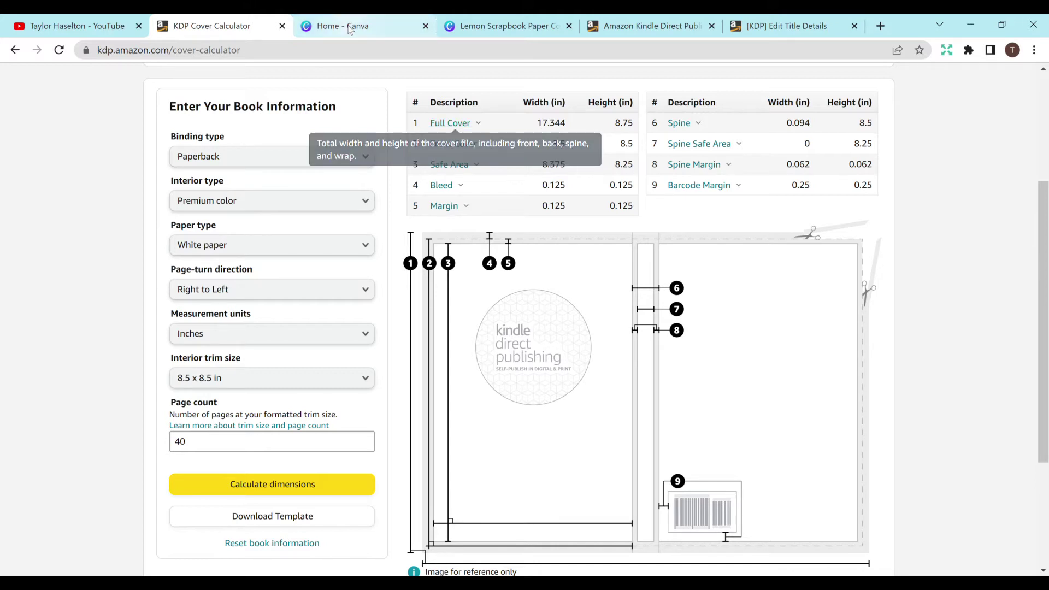
Switch to the Canva home page and start a custom-size design with inches as the unit.
left_click(350, 30)
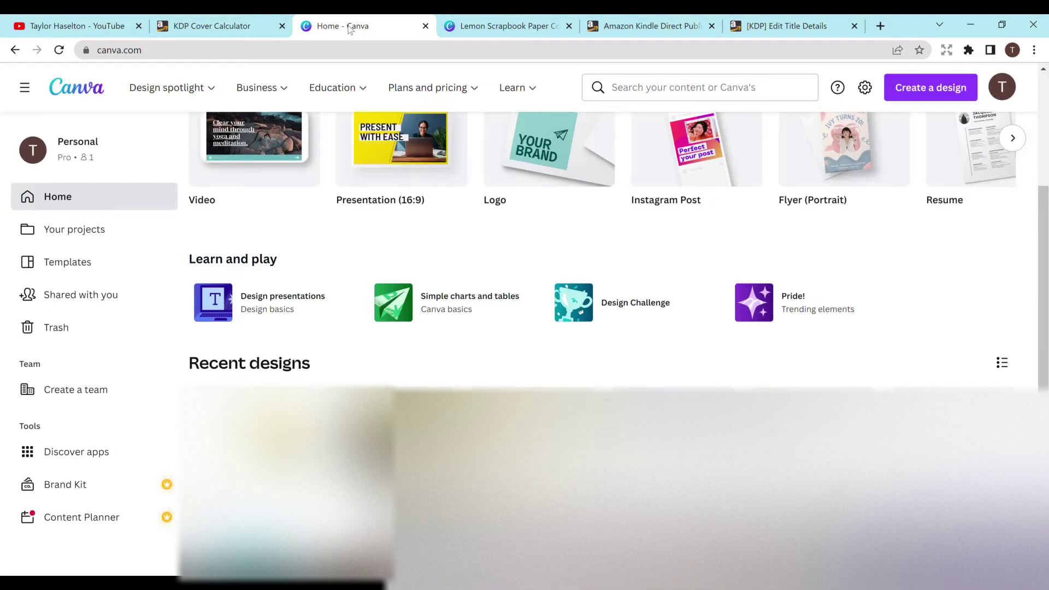
left_click(929, 87)
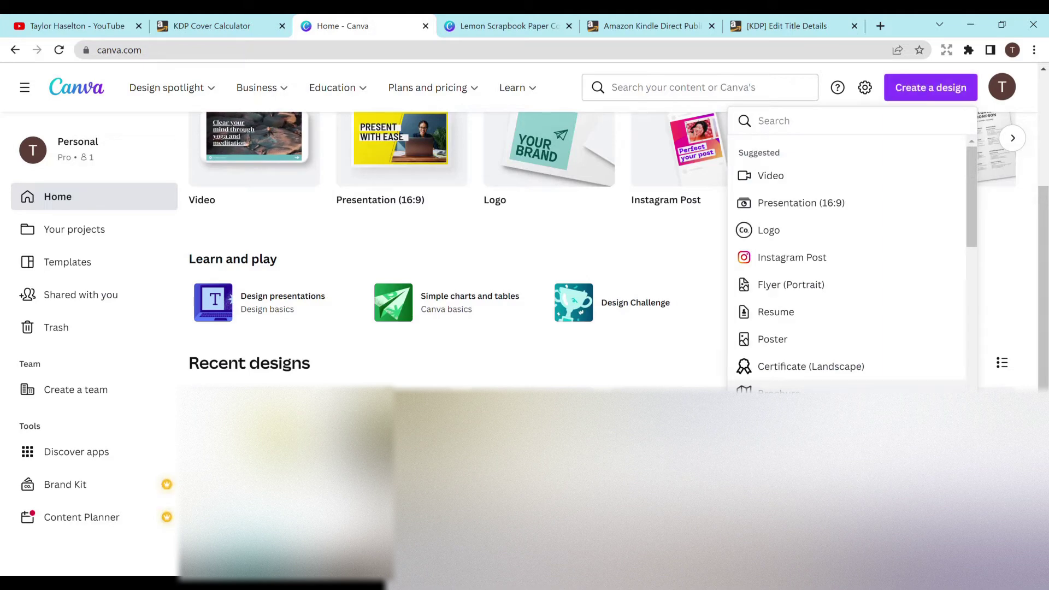
left_click(786, 467)
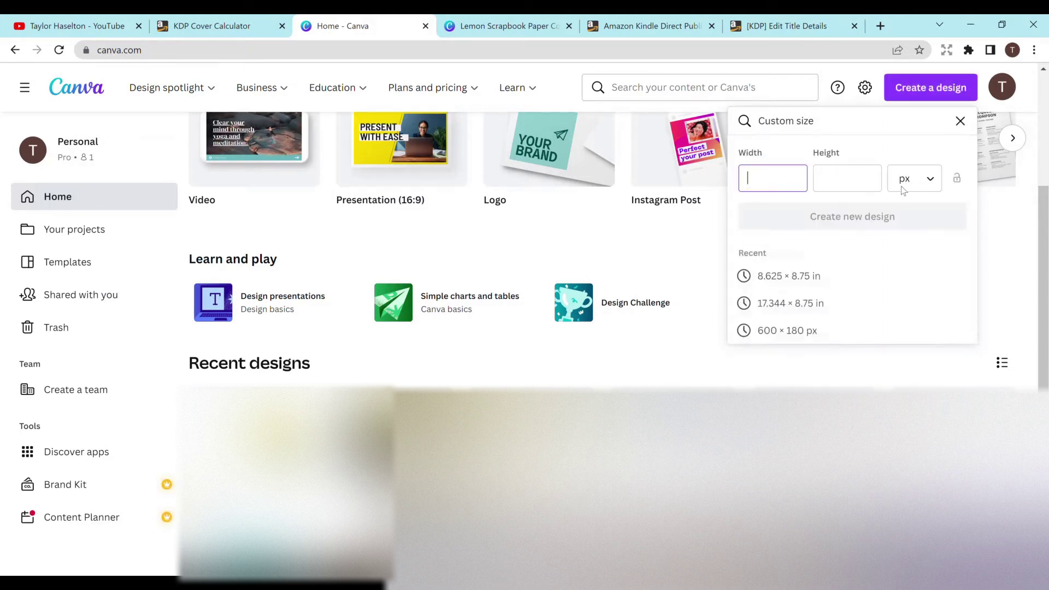
left_click(917, 178)
left_click(915, 178)
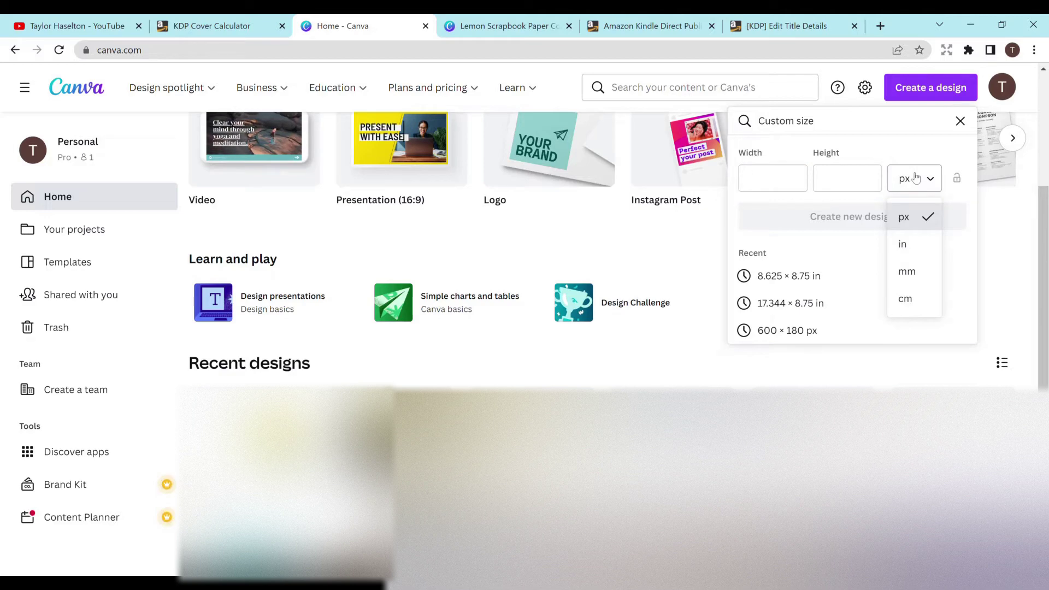
left_click(904, 246)
Create the design 17.344 in wide and 8.75 in high, checking the size against the cover calculator, and name it Lemon Cover.
left_click(773, 176)
type("17")
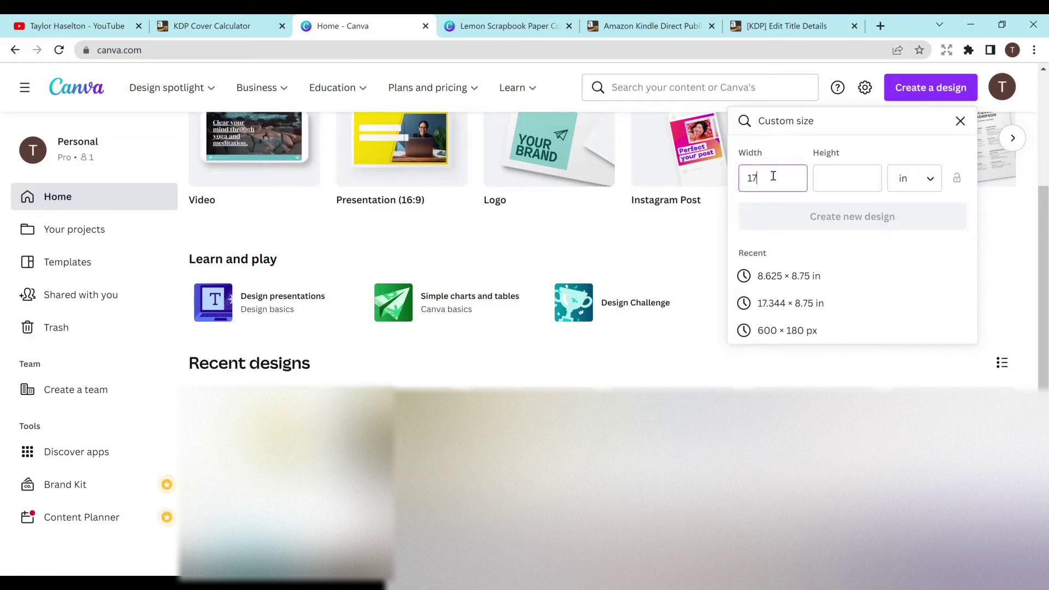
type(".344")
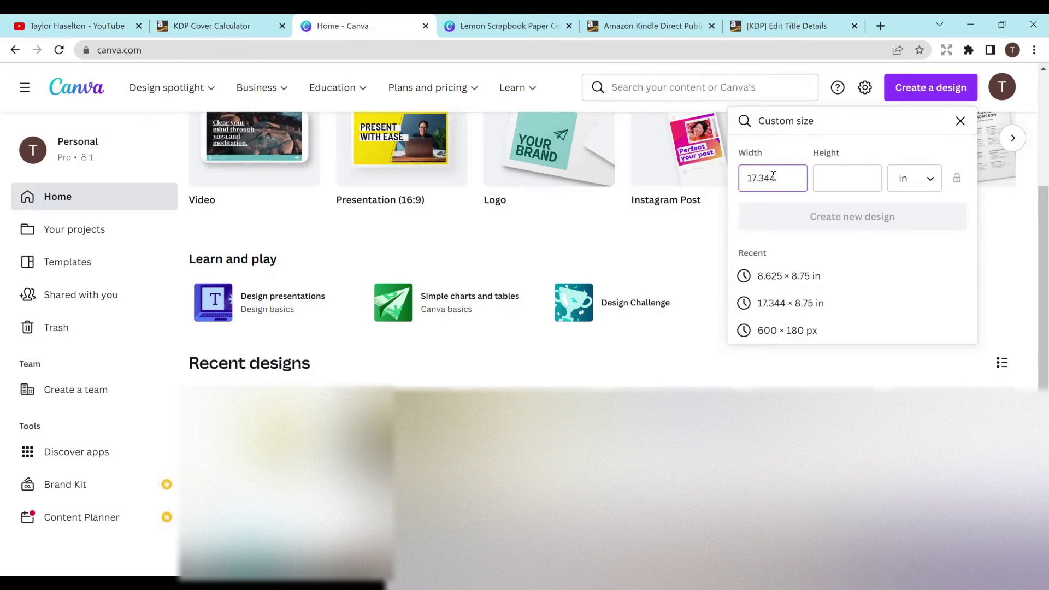
key("Tab")
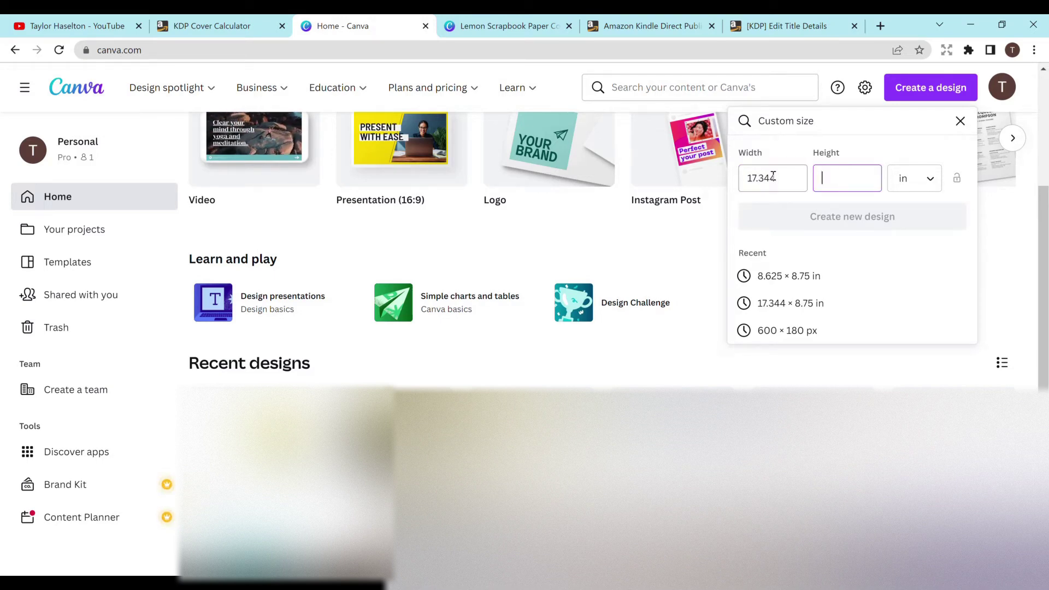
type("8.75")
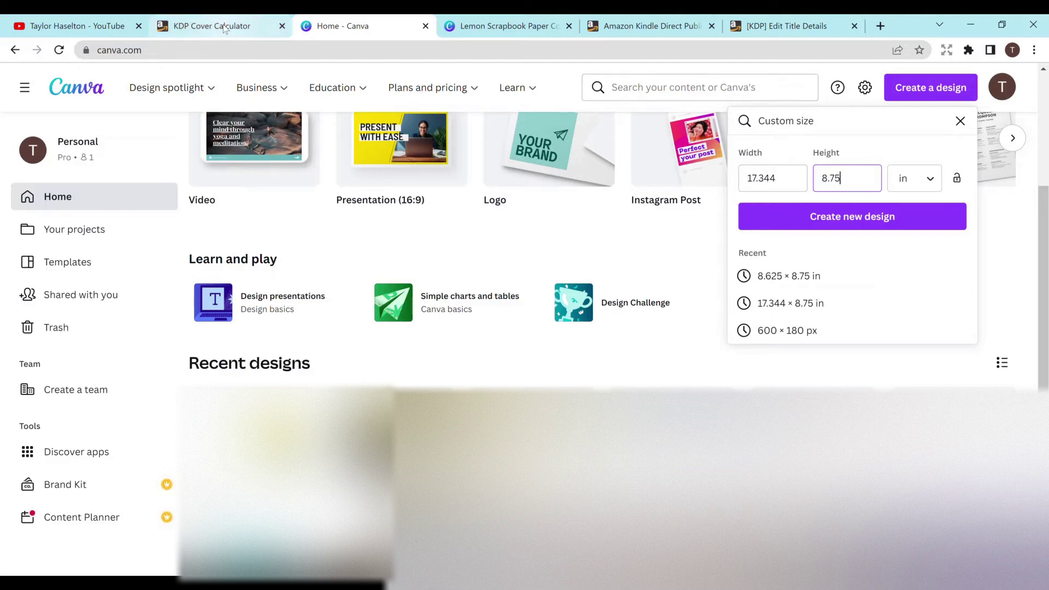
left_click(271, 23)
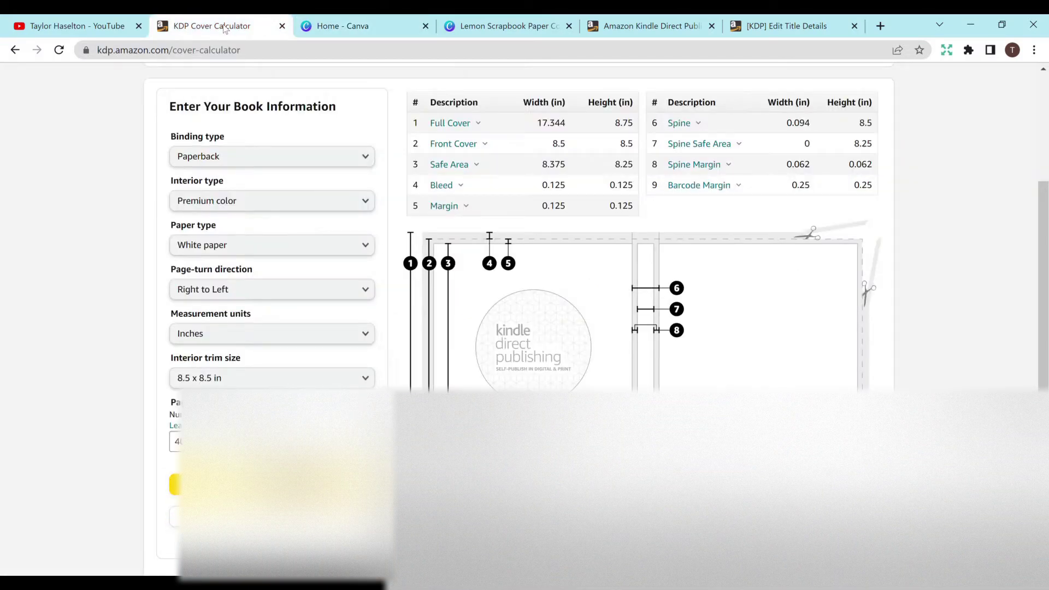
left_click(328, 27)
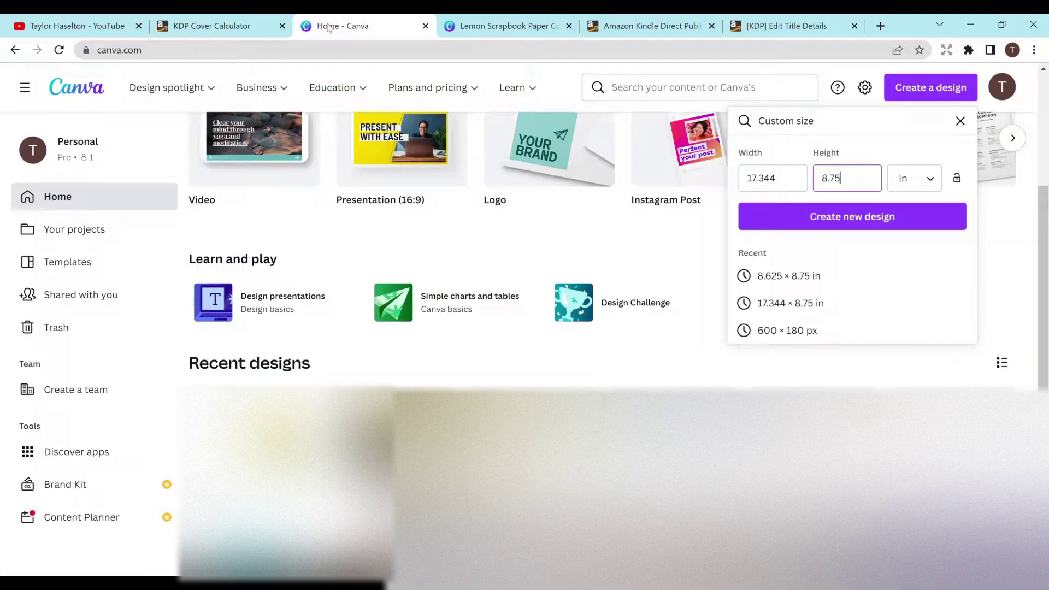
left_click(888, 223)
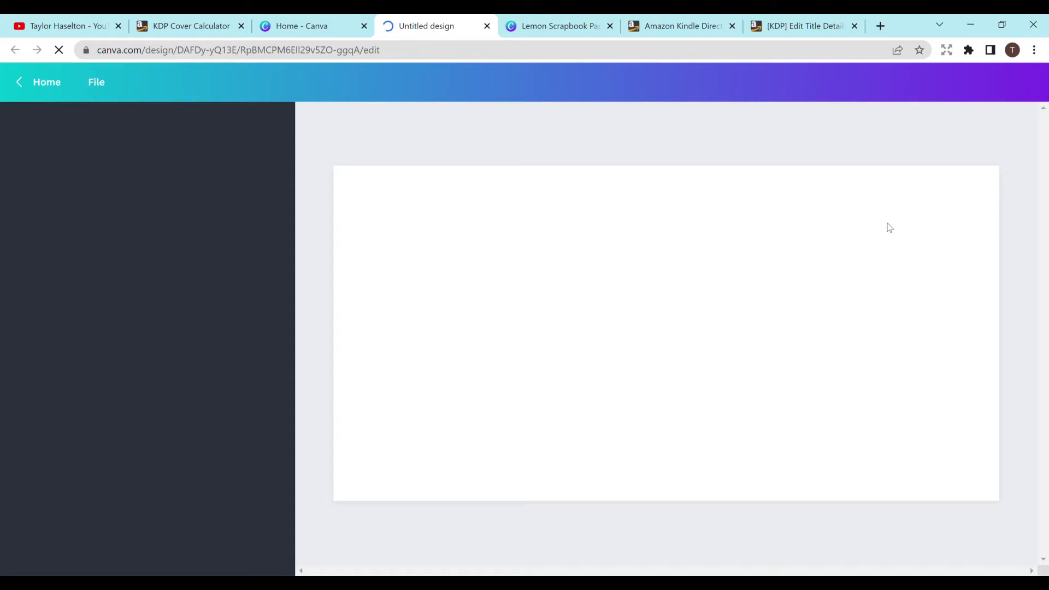
type("Lemon Cover")
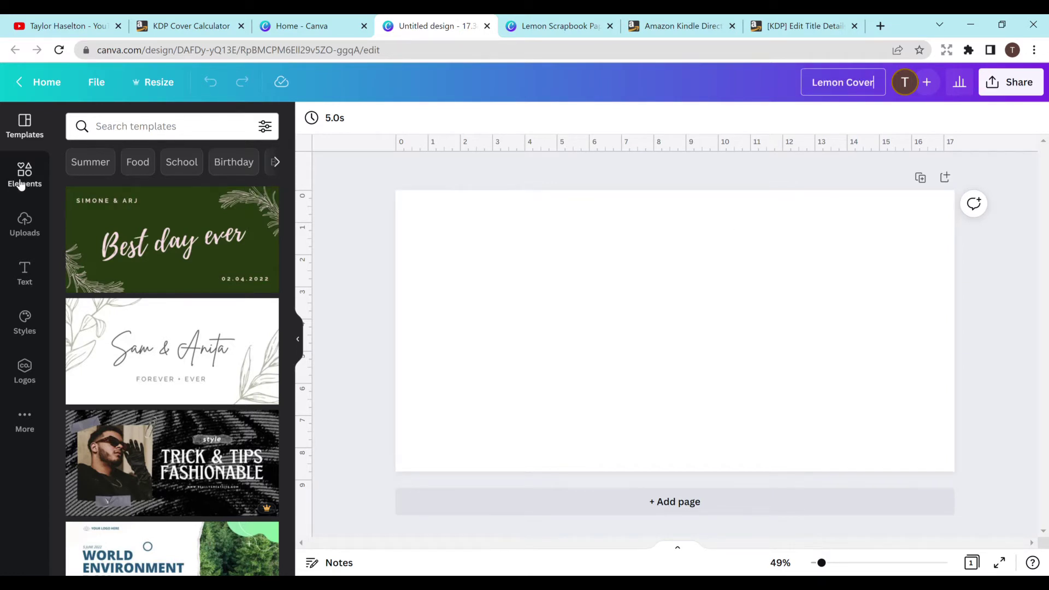
Add a square and reshape it into a vertical strip about 0.9 in wide that extends past the page's upper and lower edges.
left_click(21, 185)
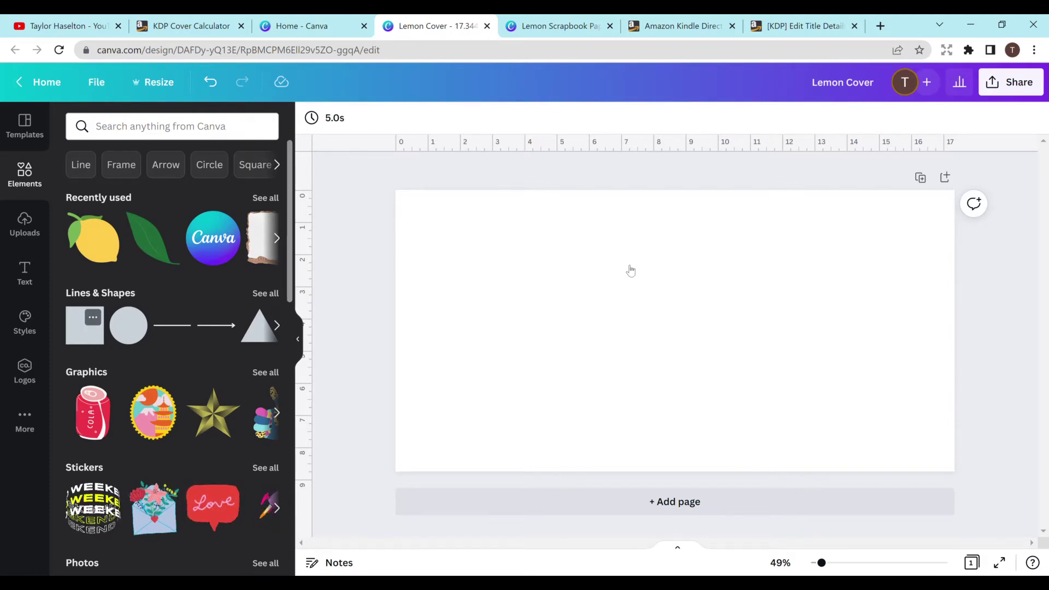
key("r")
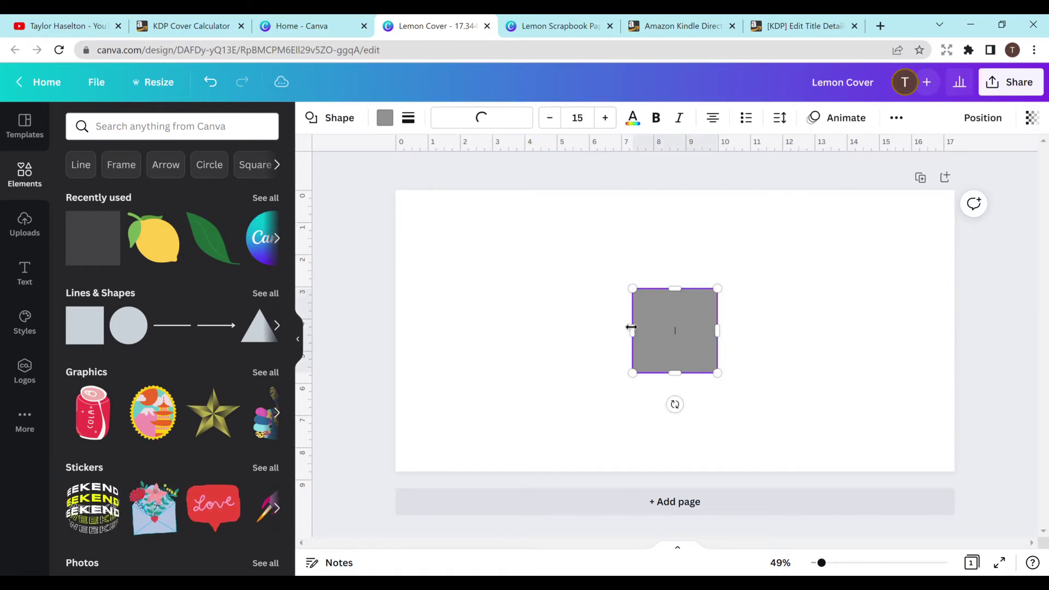
left_click_drag(632, 326, 664, 329)
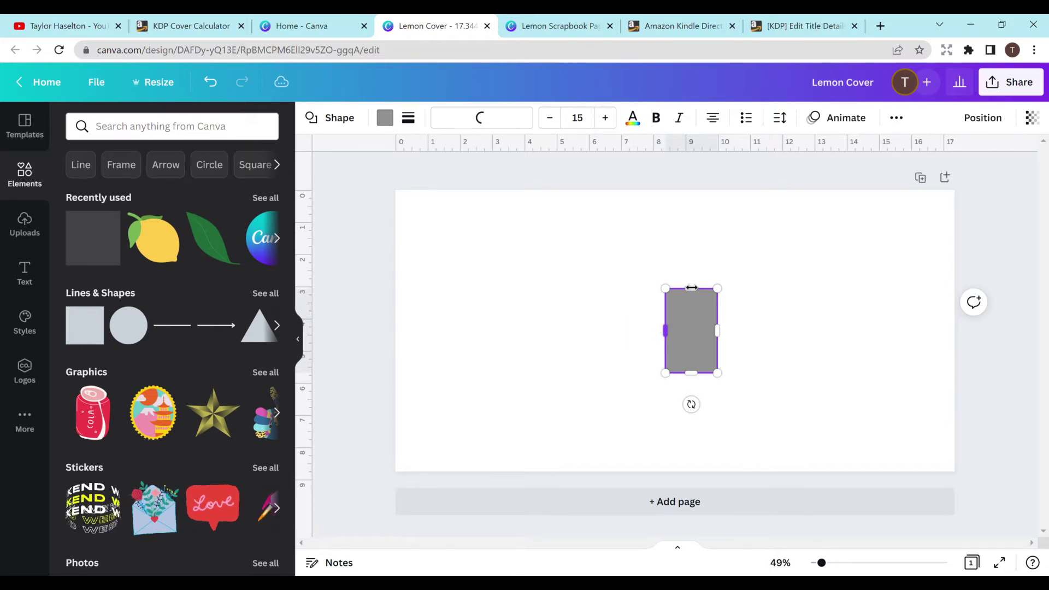
left_click_drag(692, 288, 690, 176)
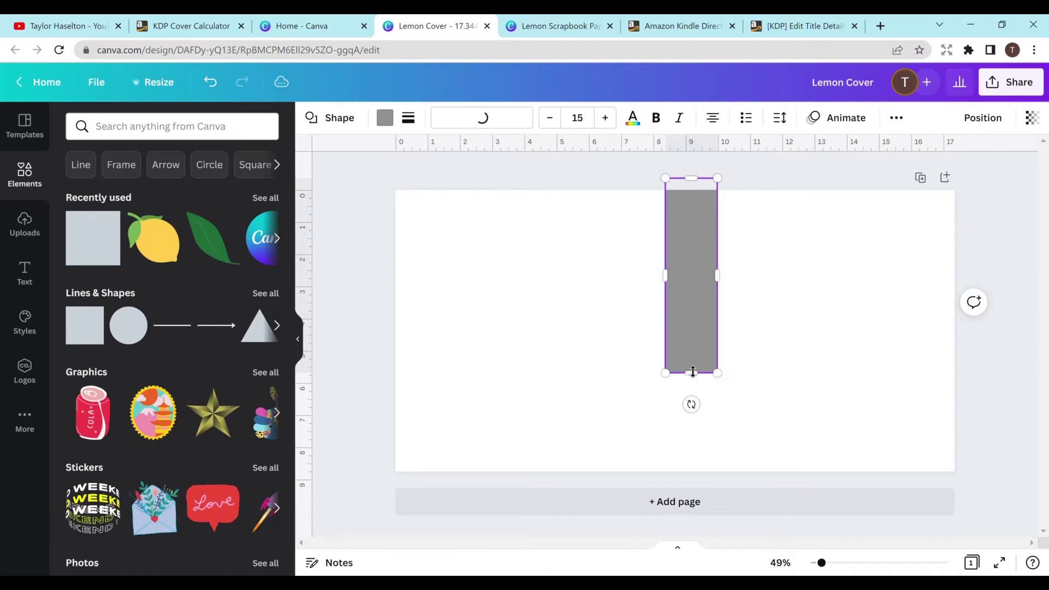
left_click_drag(693, 465, 694, 490)
left_click_drag(670, 325, 688, 335)
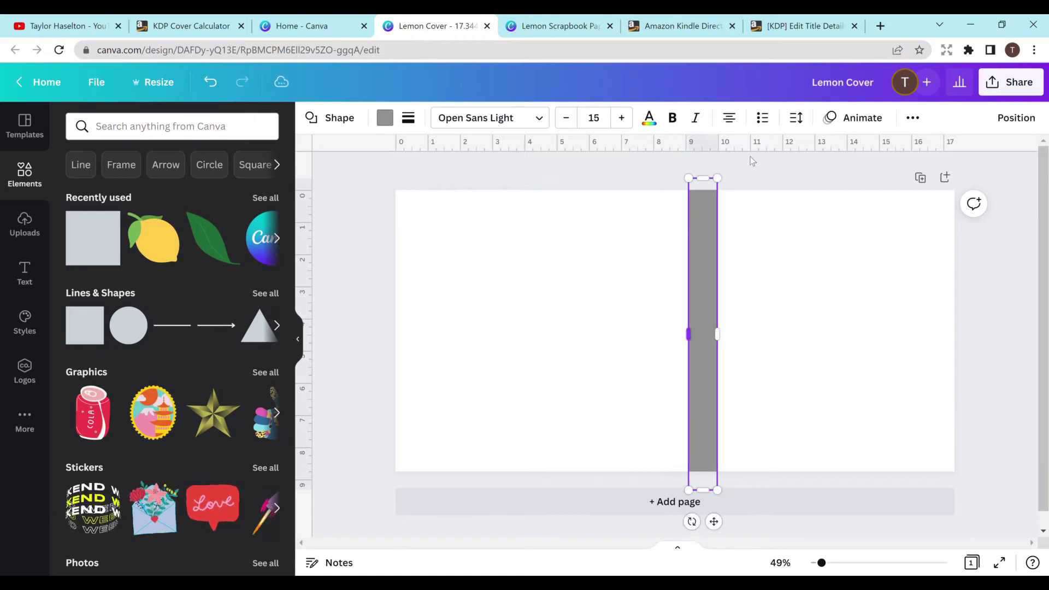
Align the vertical strip to the horizontal center of the page and deselect it.
left_click(1016, 118)
left_click(957, 241)
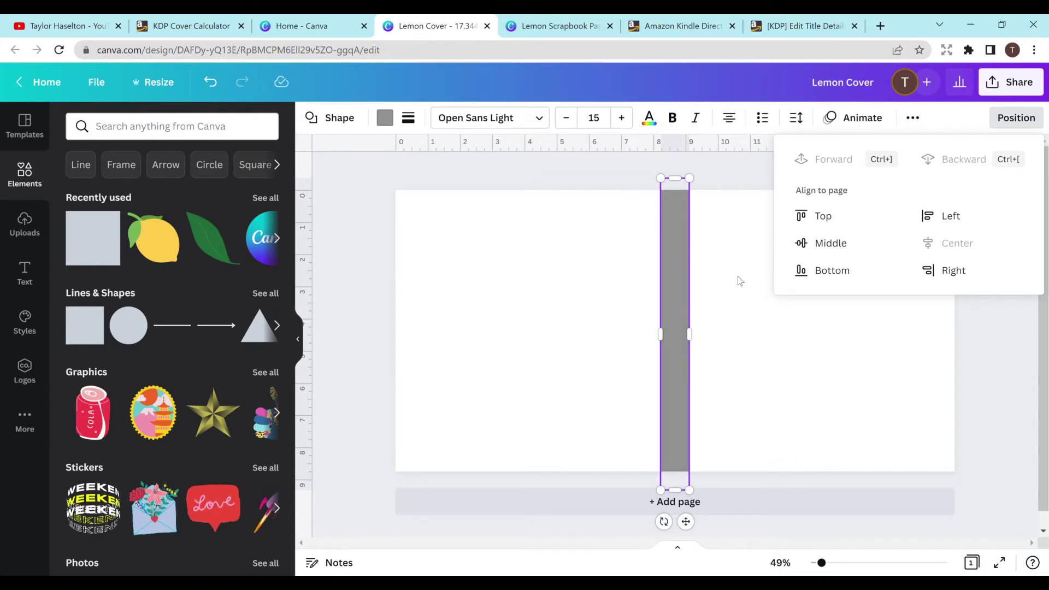
left_click(718, 291)
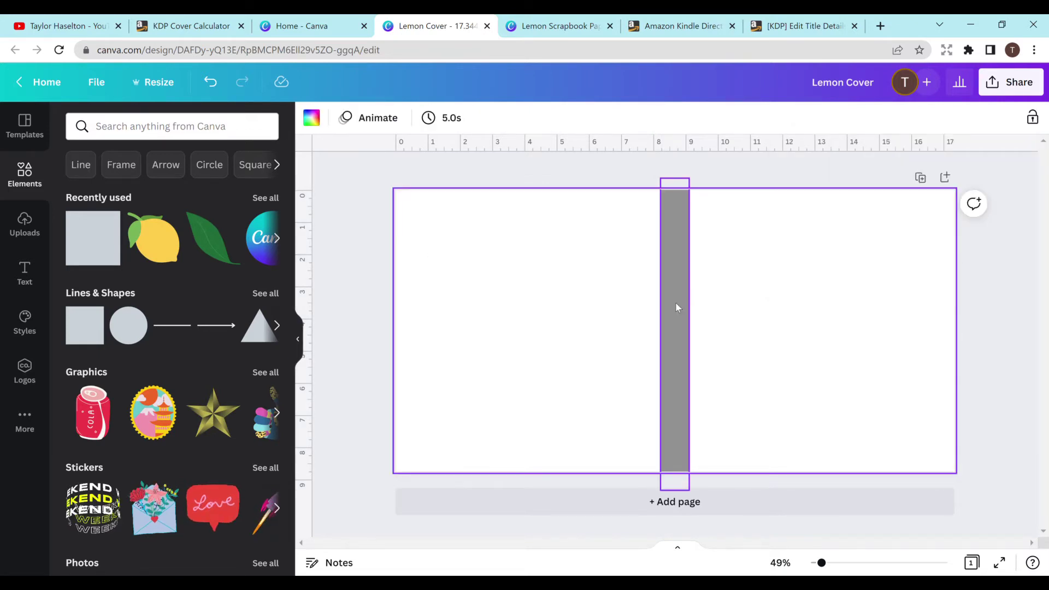
Add a second square and reshape it into a horizontal band about 9.1 in wide and 2.5 in high across the front cover.
mouse_move(80, 335)
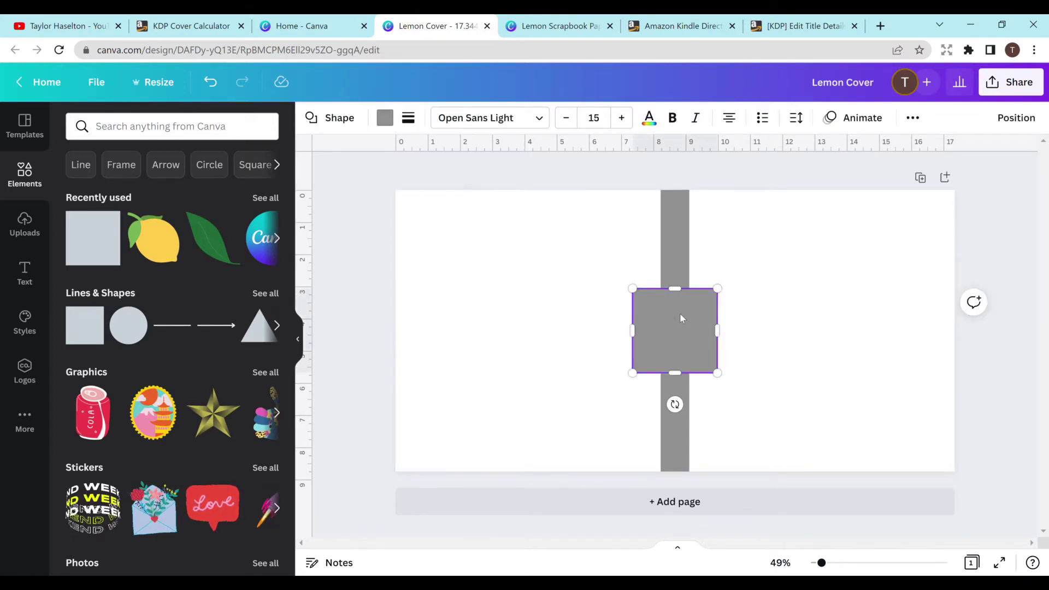
left_click_drag(683, 316, 974, 346)
left_click_drag(754, 329, 682, 333)
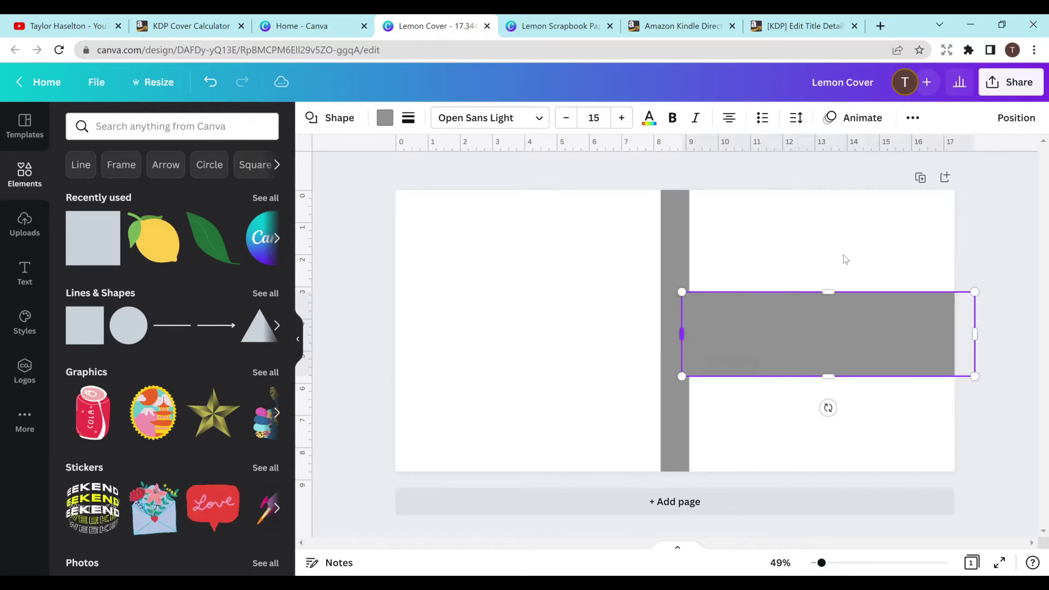
left_click_drag(828, 292, 829, 317)
left_click_drag(838, 379, 830, 363)
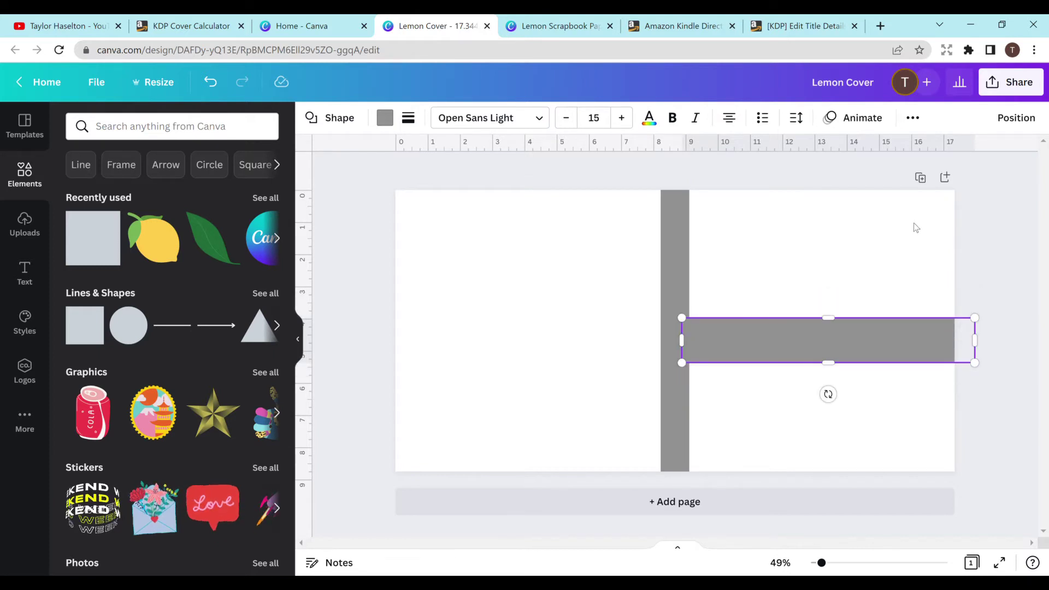
left_click_drag(831, 326, 829, 295)
Align the horizontal band to the vertical middle of the page and deselect it.
left_click(1008, 118)
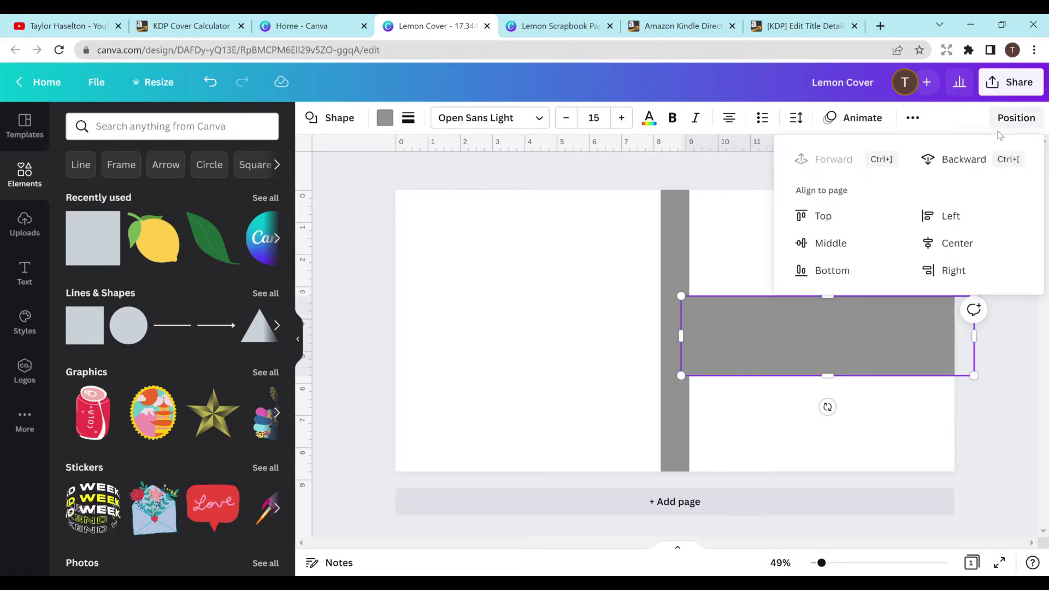
left_click(869, 246)
left_click(756, 262)
left_click(707, 280)
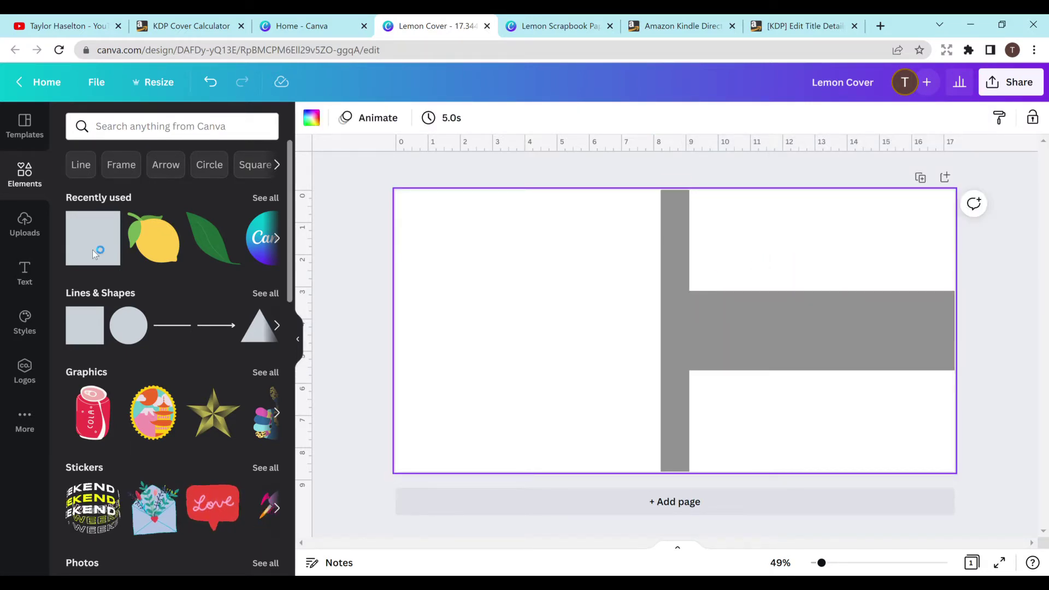
Fill both the horizontal band and the vertical spine strip with black.
left_click(24, 271)
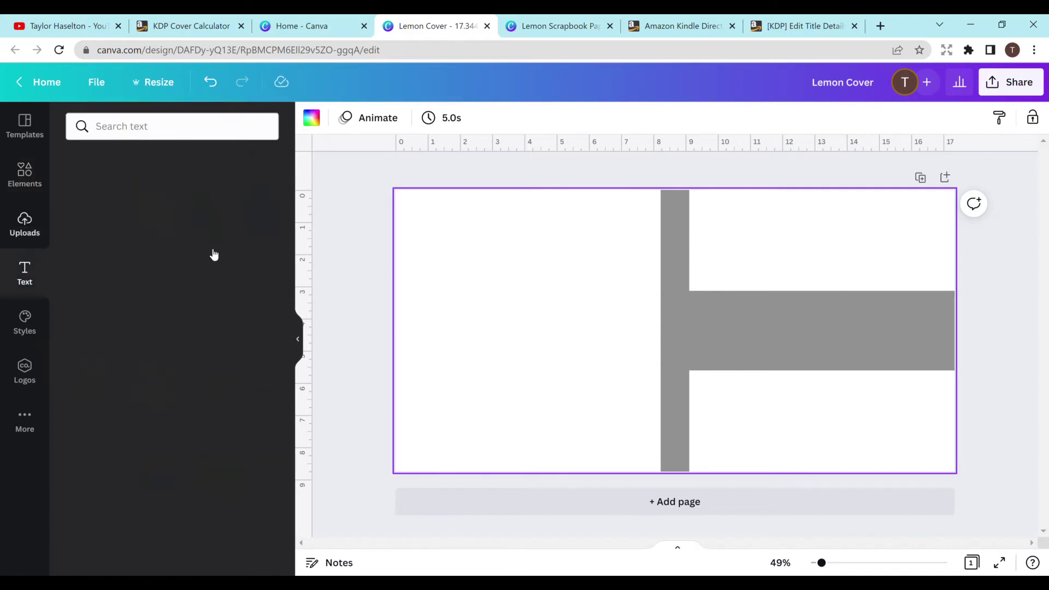
left_click(802, 334)
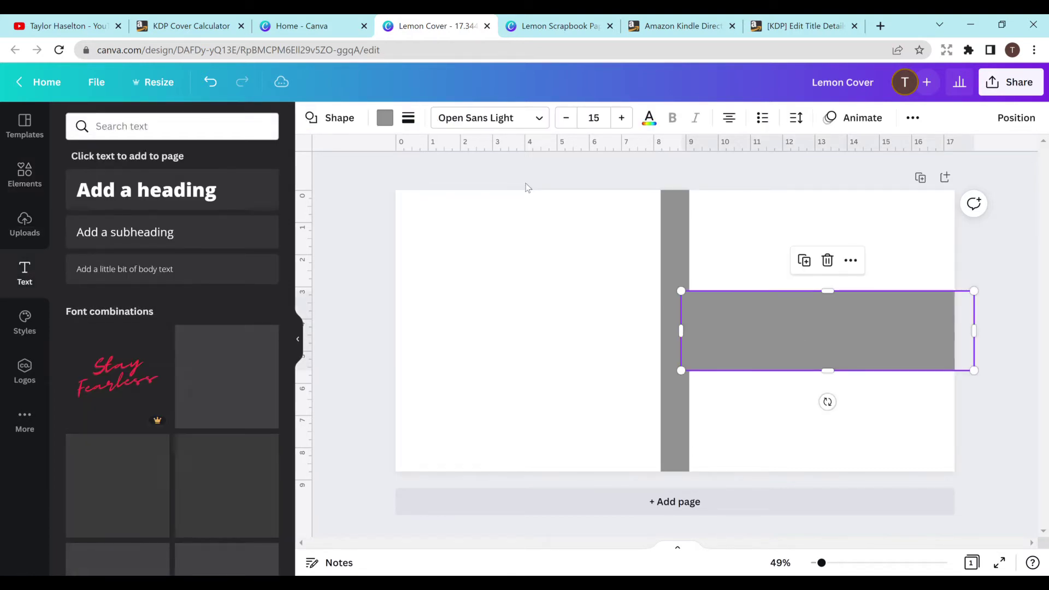
left_click(385, 119)
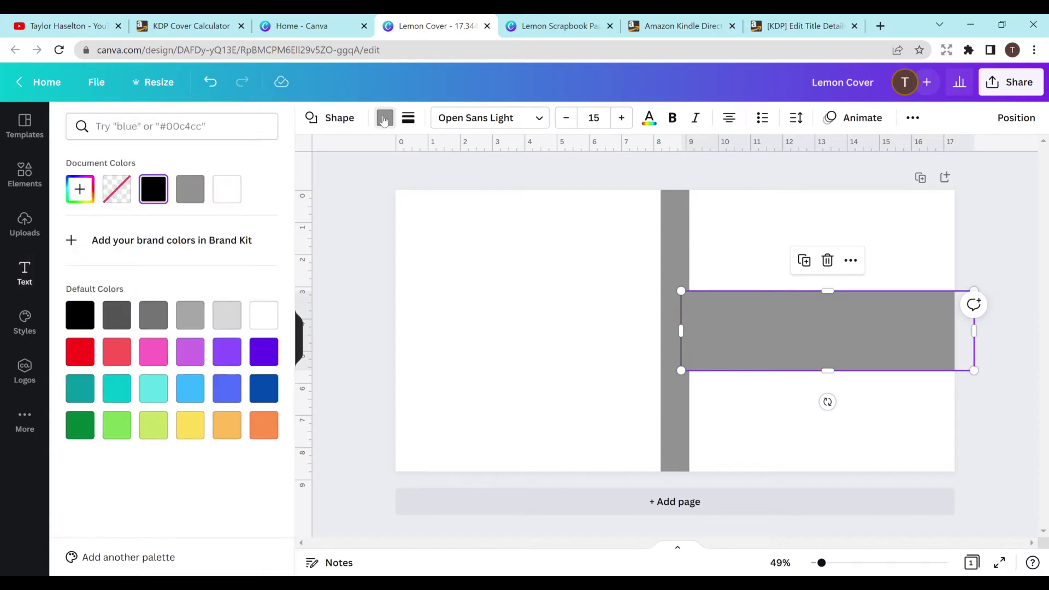
left_click(153, 189)
left_click(668, 252)
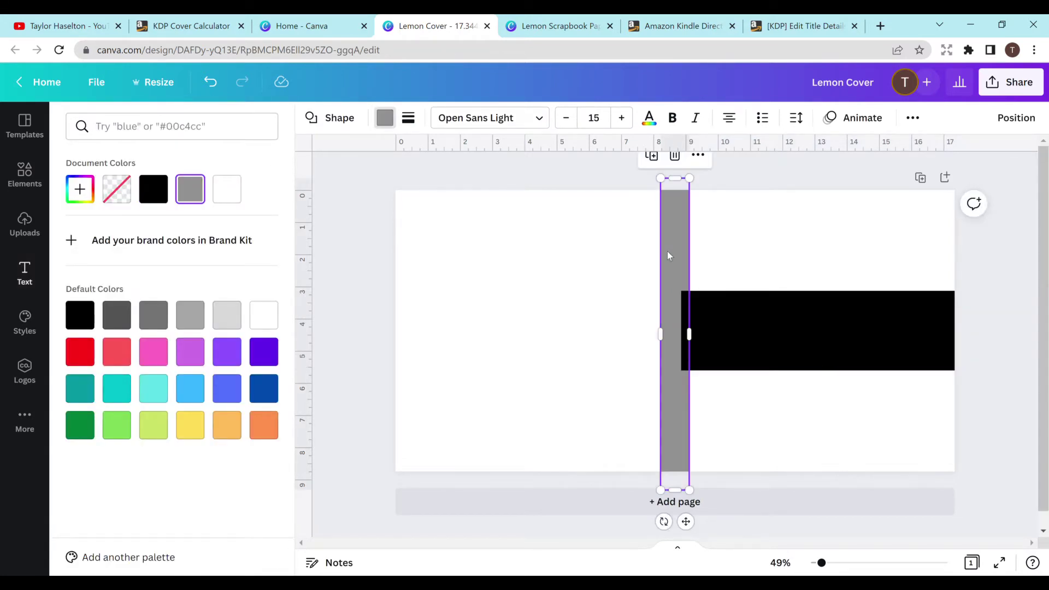
left_click(148, 183)
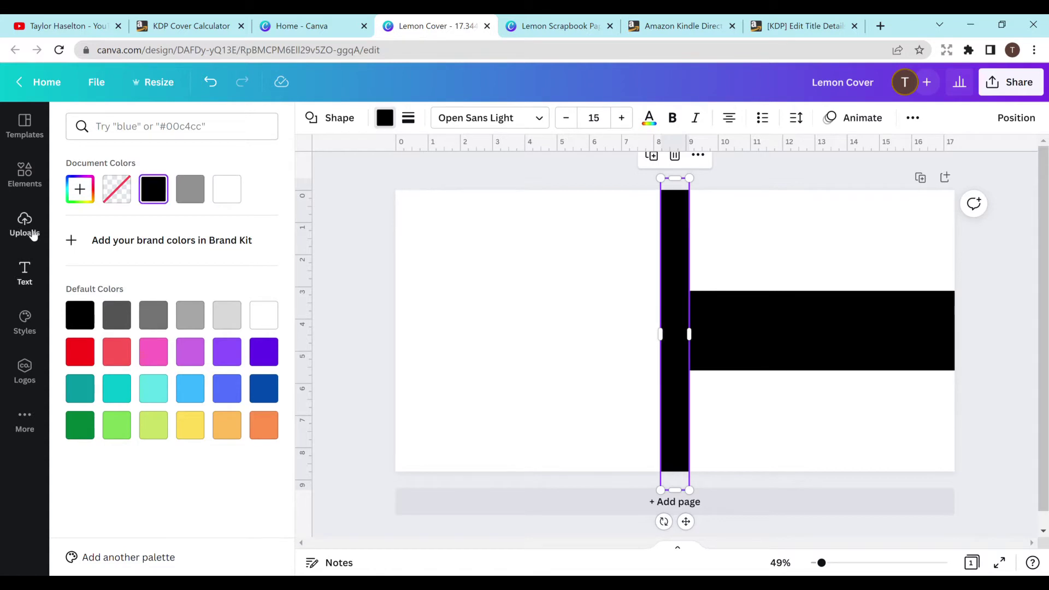
Add a heading reading Lemon Scrapbook to the cover.
left_click(22, 266)
left_click(195, 192)
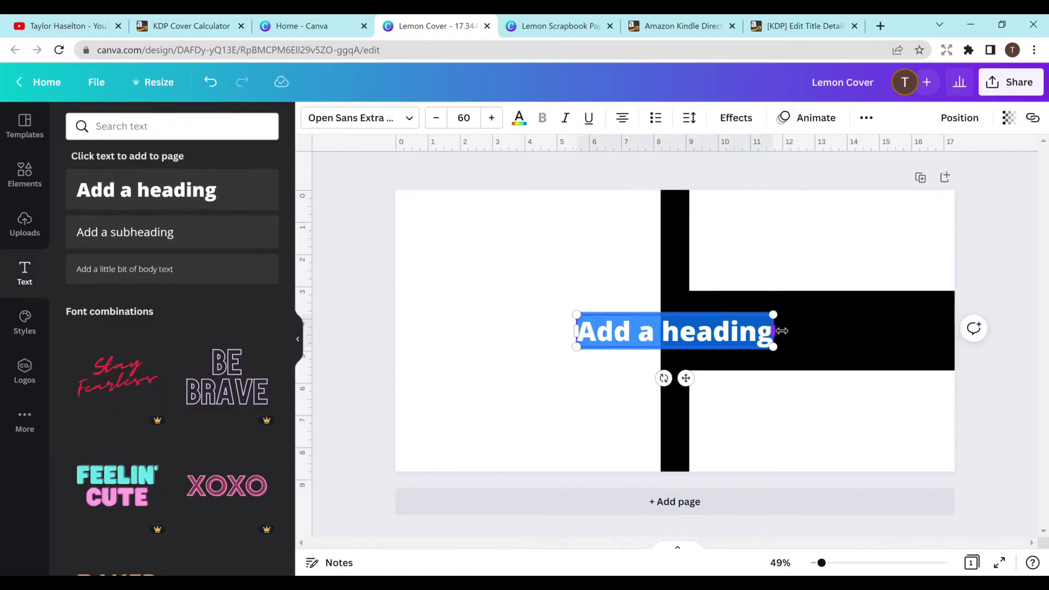
type("Lemon Scr")
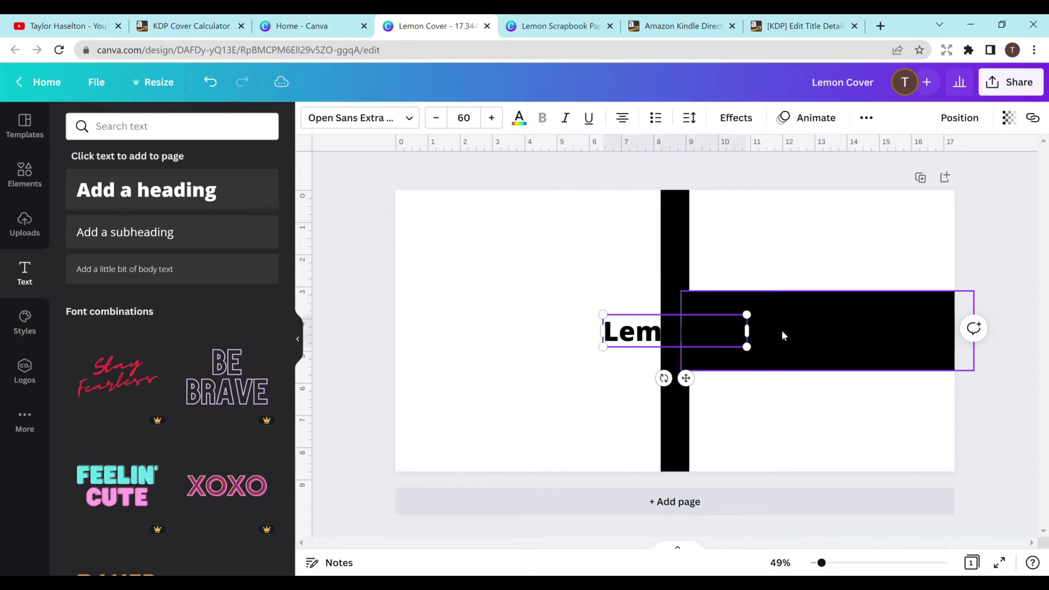
type("apbook")
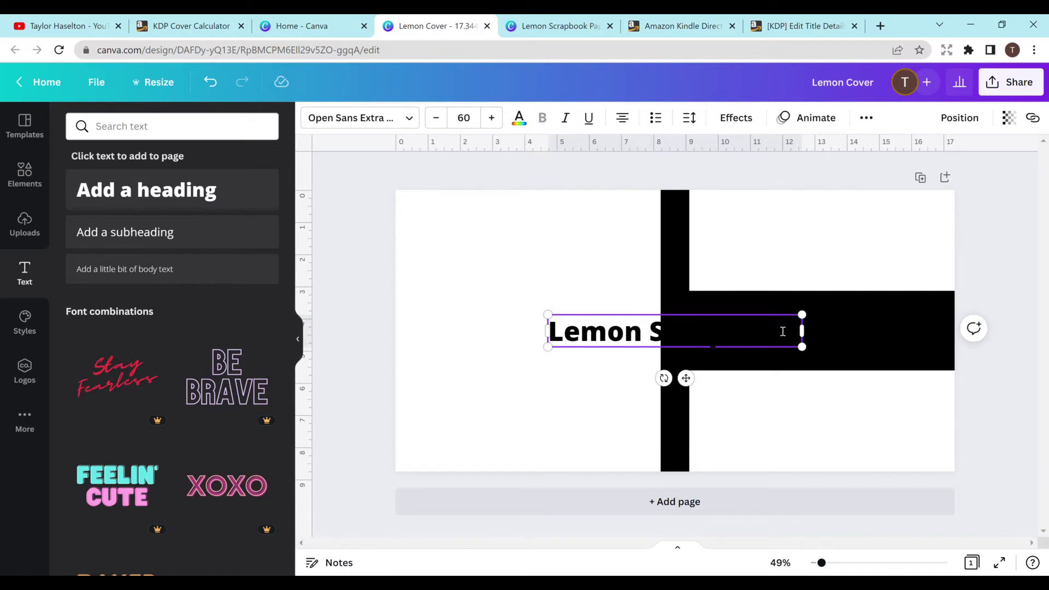
key("BackSpace")
left_click(778, 391)
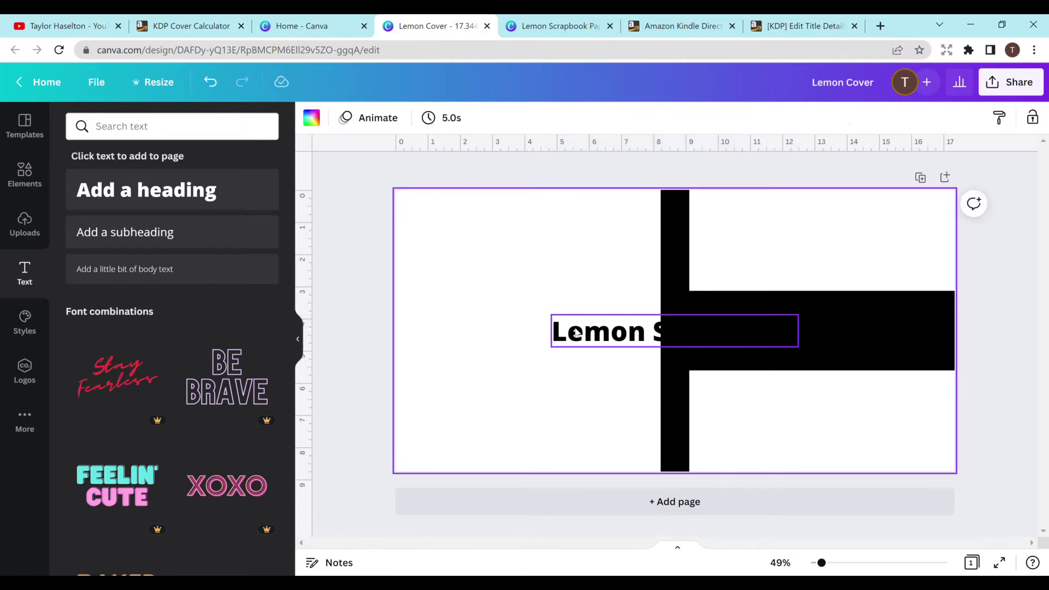
Change the heading's text color to white.
left_click(577, 322)
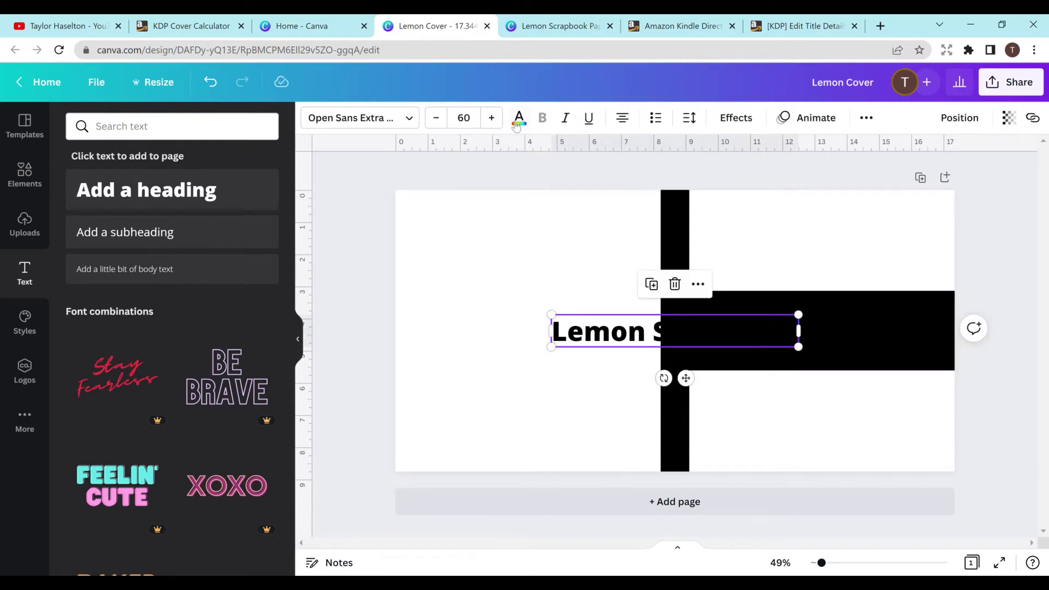
left_click(519, 119)
left_click(153, 189)
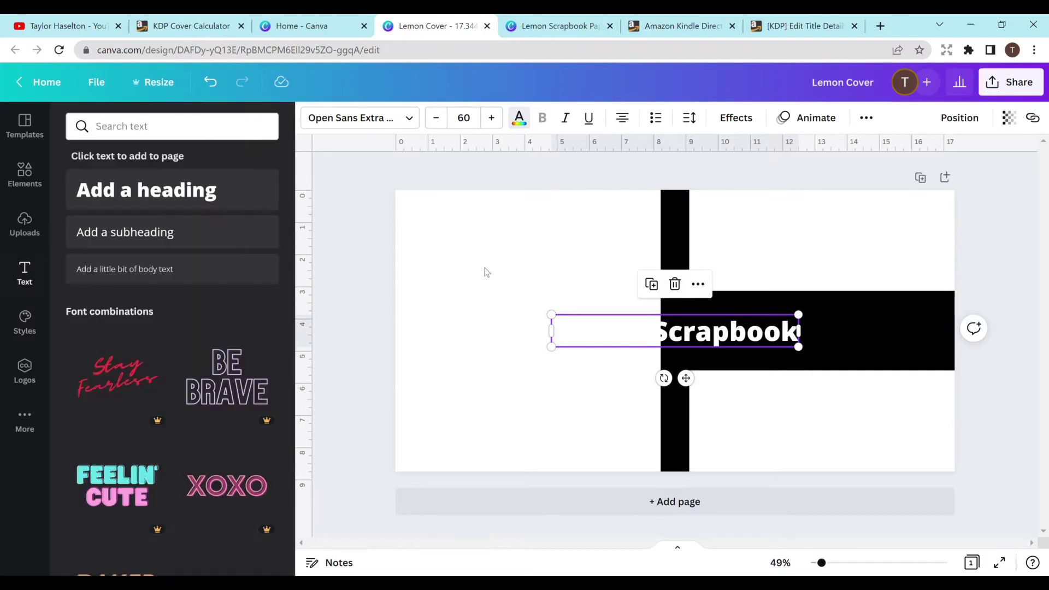
Fit the heading onto the black horizontal band at font size 48.2 and set its font to Angelina.
left_click_drag(686, 378, 834, 384)
left_click_drag(938, 354, 898, 342)
left_click_drag(808, 371, 828, 369)
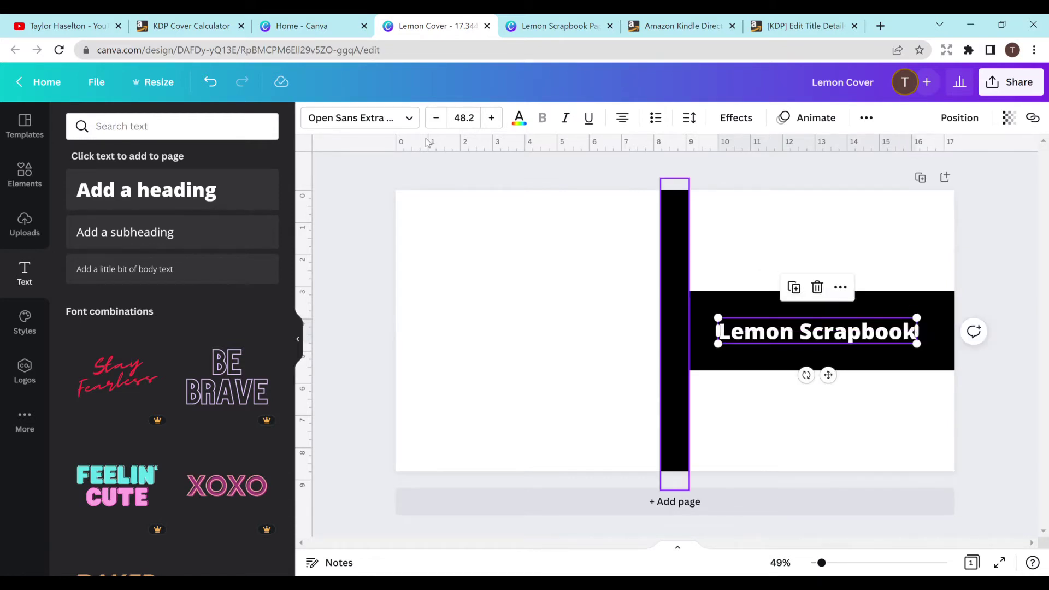
left_click(391, 126)
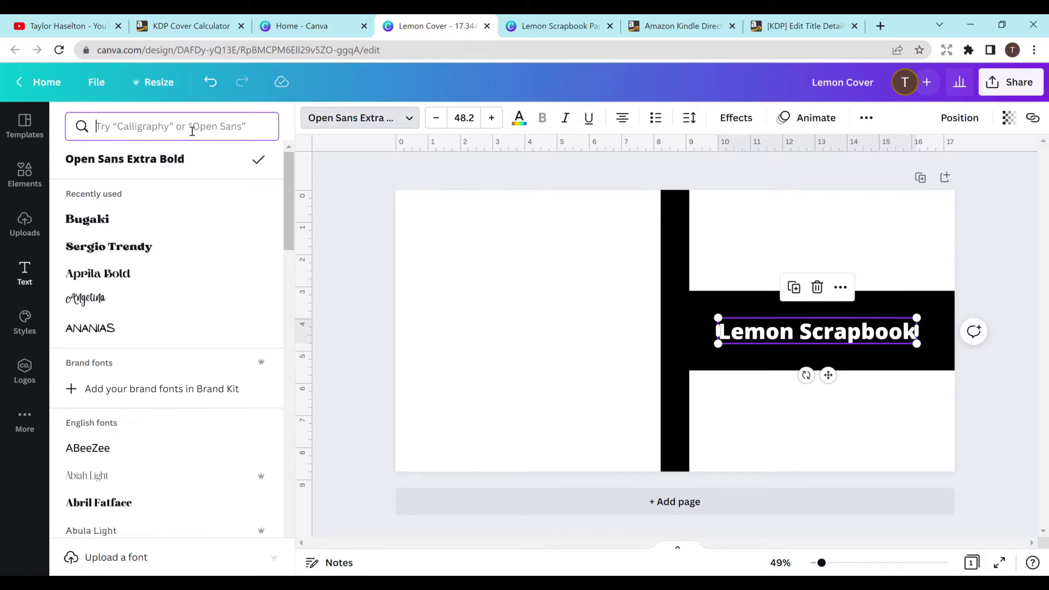
left_click(175, 305)
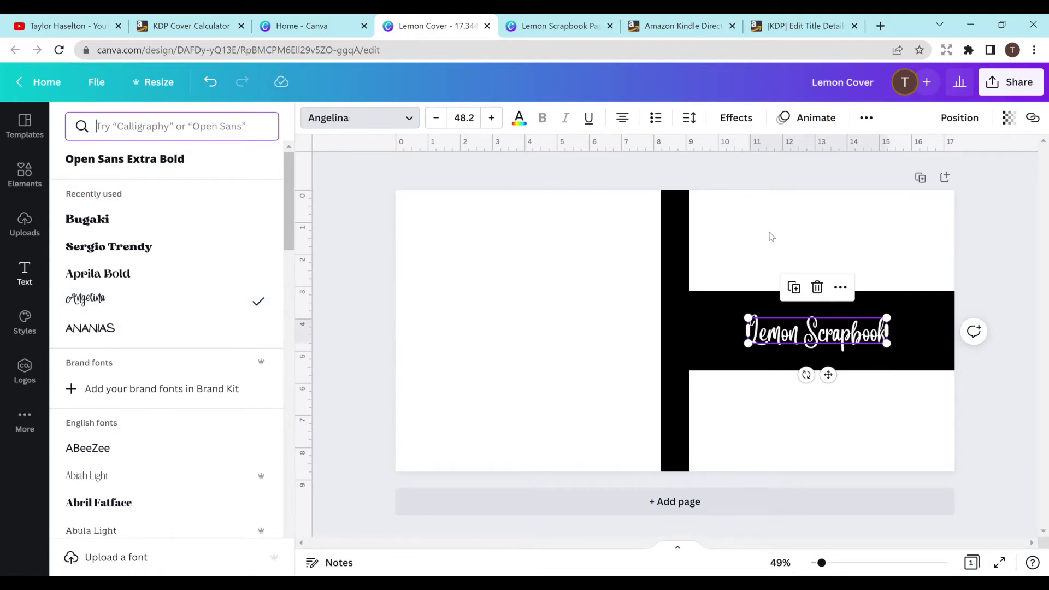
Reduce the horizontal band's height to about 1.9 in from its upper edge and nudge the title slightly down.
left_click(924, 291)
left_click_drag(834, 291, 827, 308)
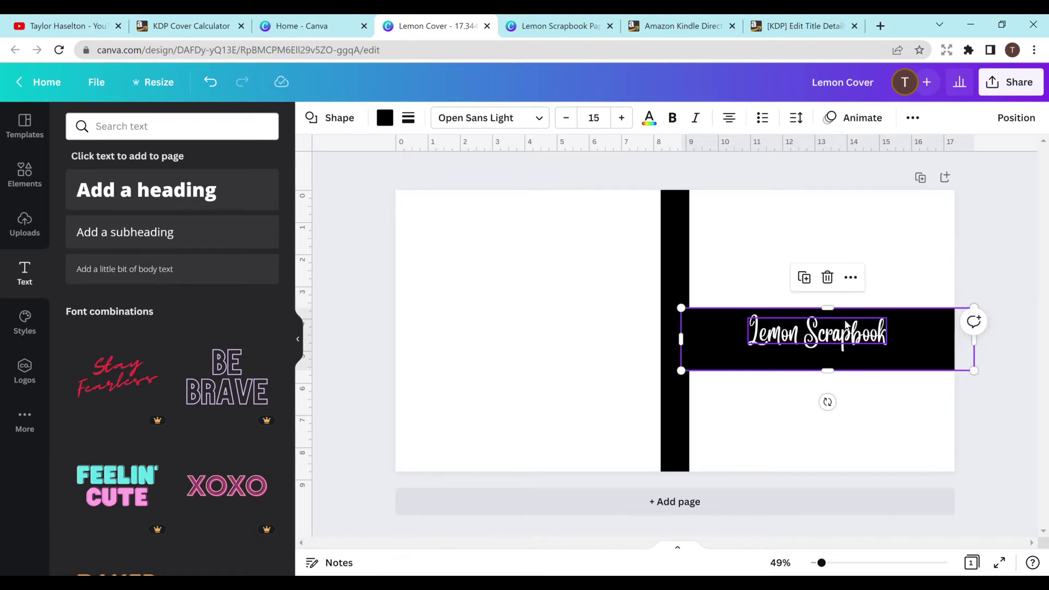
left_click(846, 338)
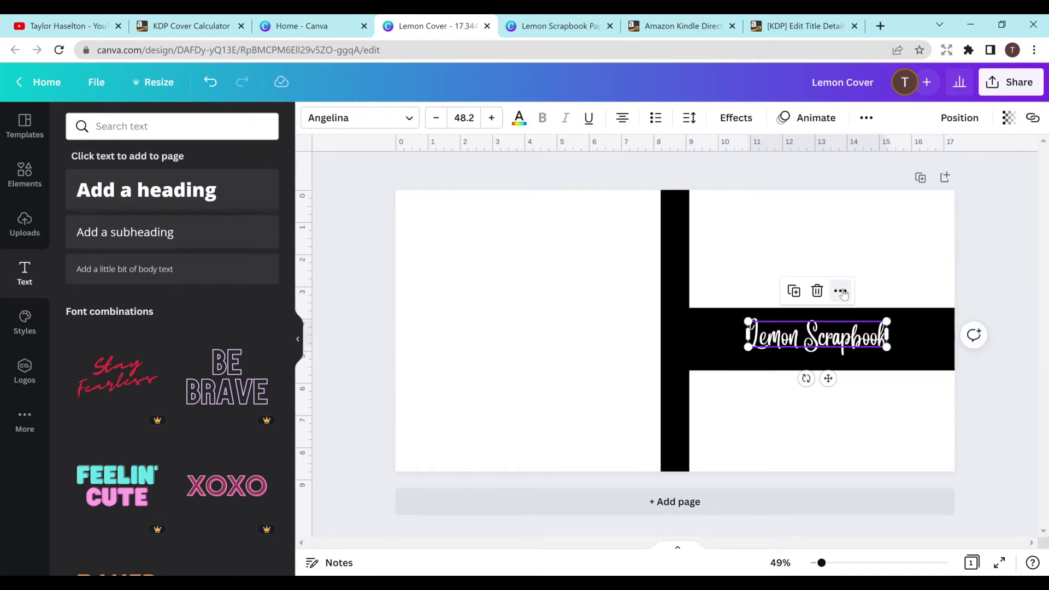
left_click(882, 260)
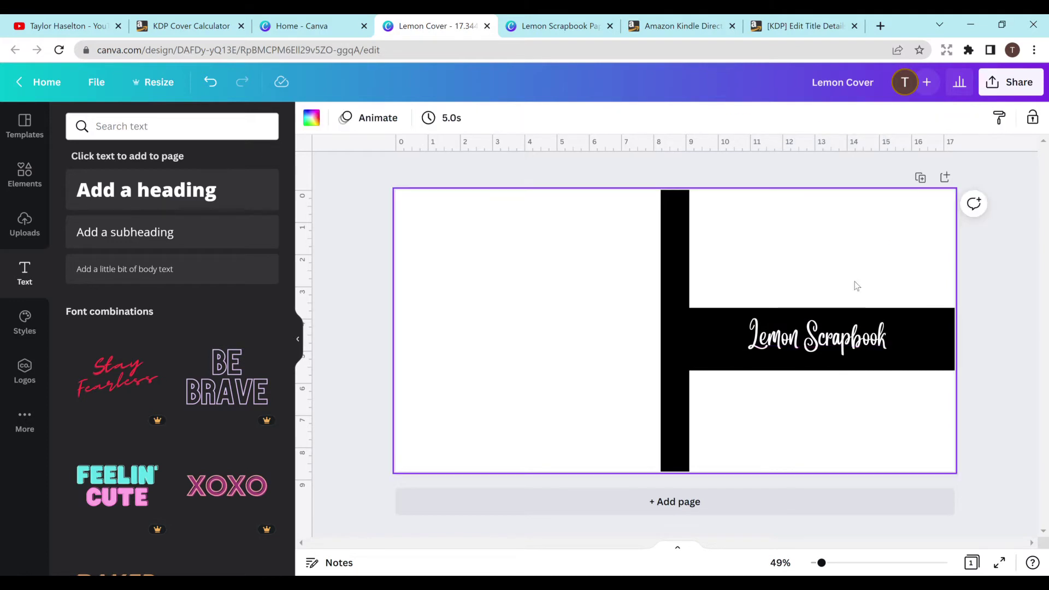
Select the title and the horizontal band together and align their vertical middles with each other.
left_click_drag(849, 281, 854, 355)
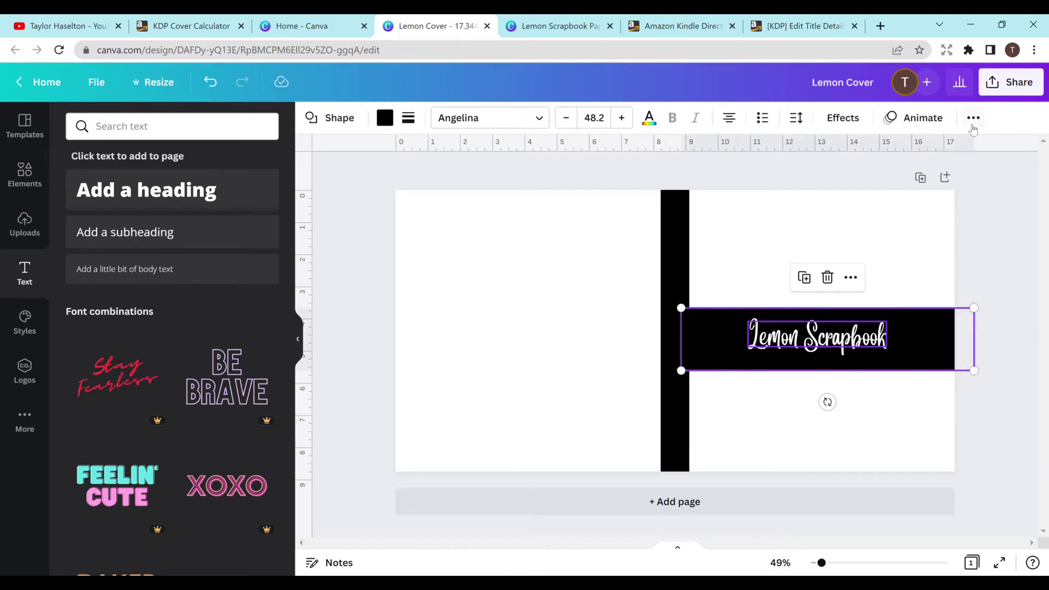
left_click(972, 124)
left_click(861, 151)
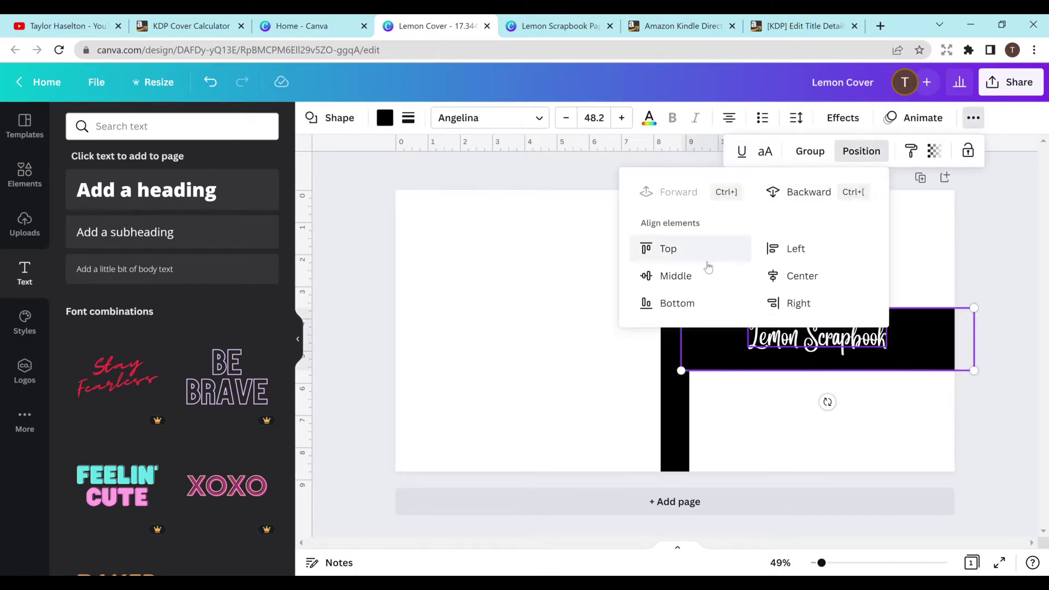
left_click(699, 272)
left_click(911, 430)
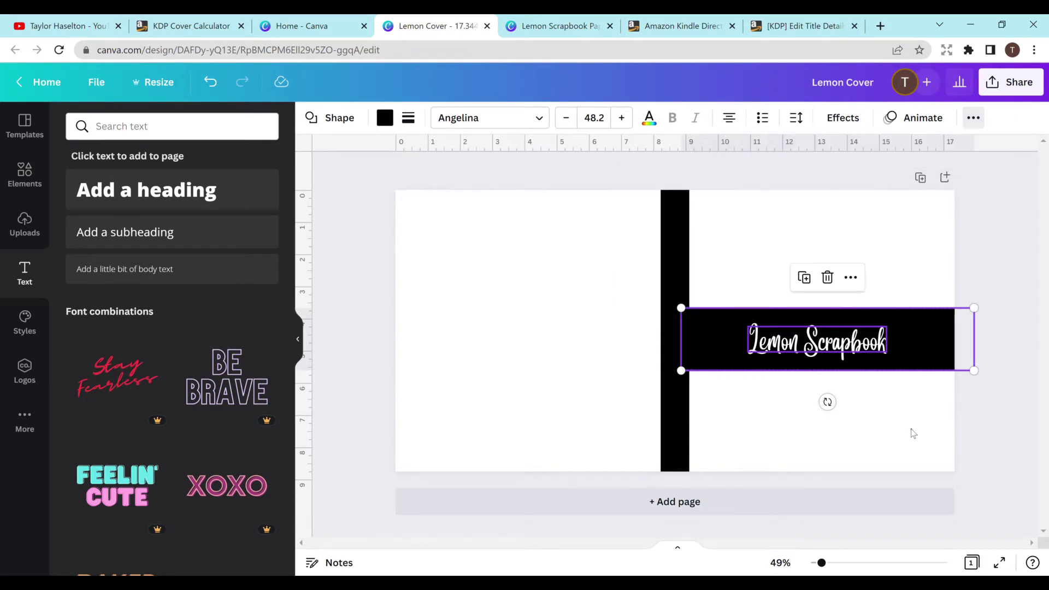
left_click(942, 383)
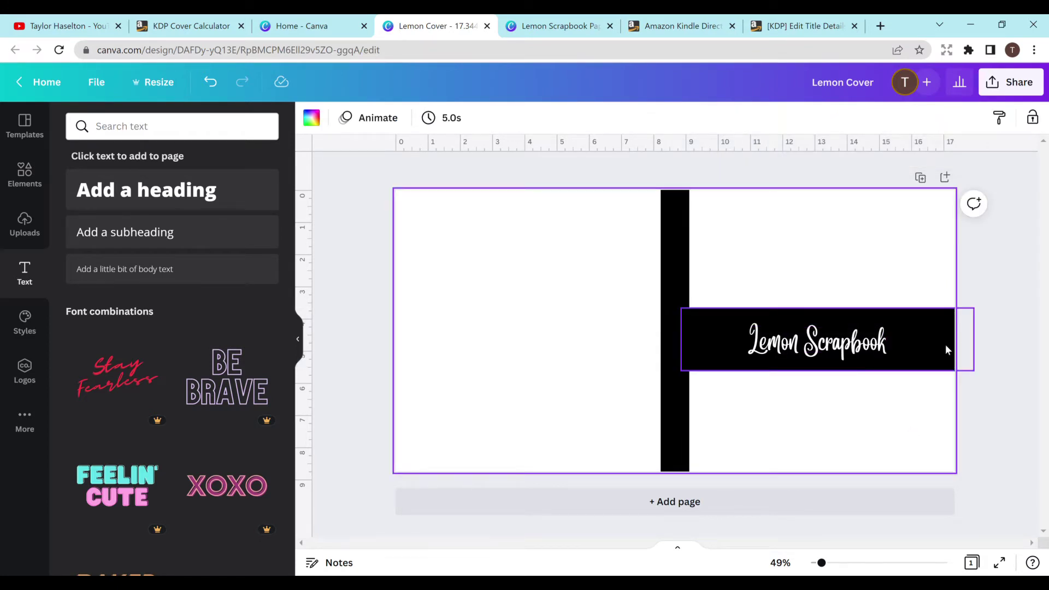
Align the horizontal band and the title each to the vertical middle of the page.
left_click(947, 350)
left_click(1016, 118)
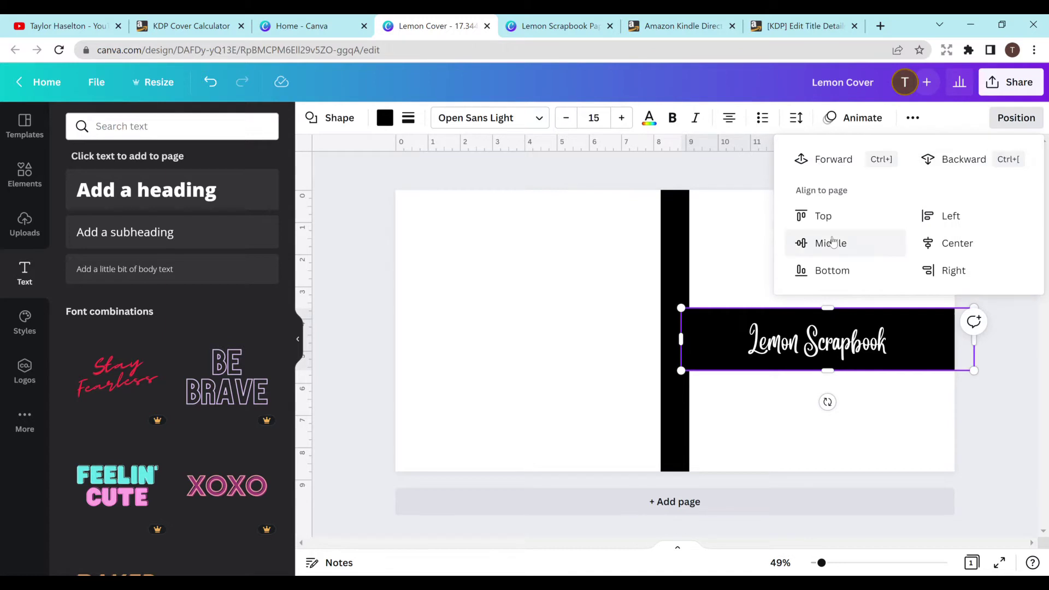
left_click(833, 242)
left_click(853, 349)
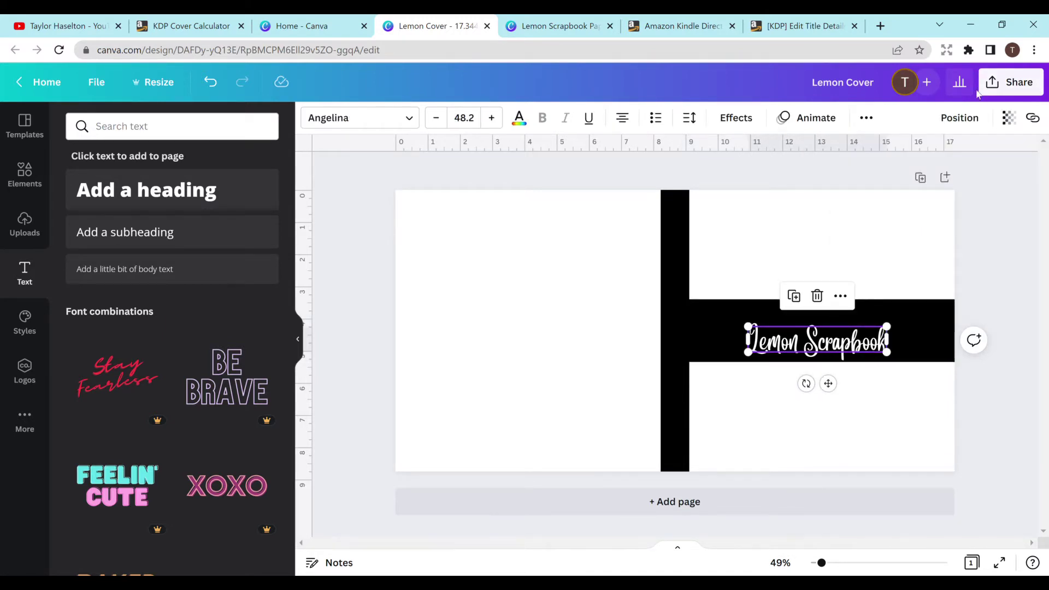
left_click(959, 117)
left_click(808, 241)
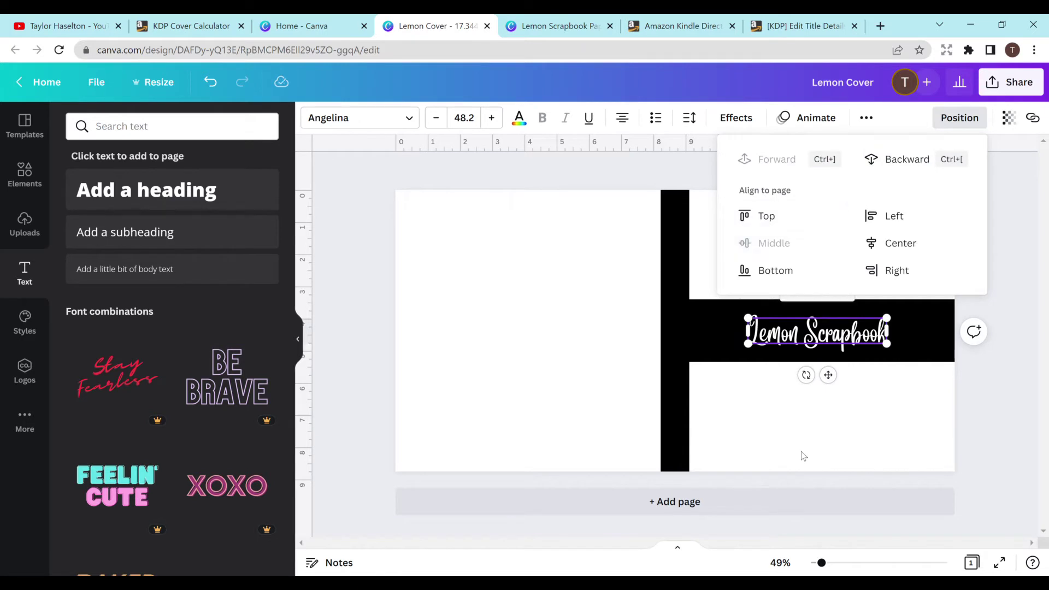
left_click(504, 346)
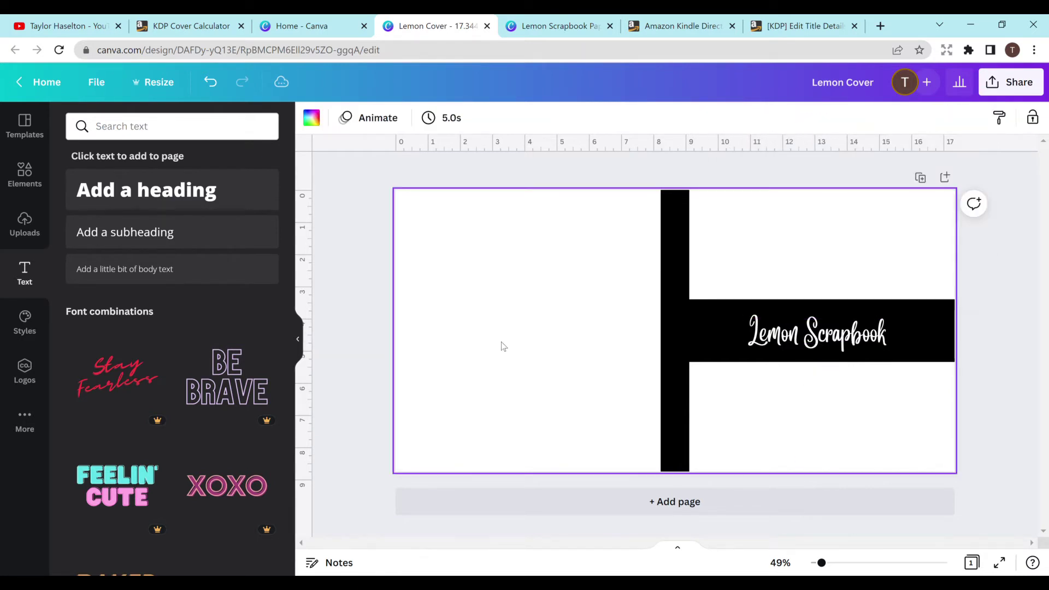
Add the uploaded black lemon-slice pattern image and place it on the front cover against the spine, overlapping the page's upper edge.
left_click(23, 234)
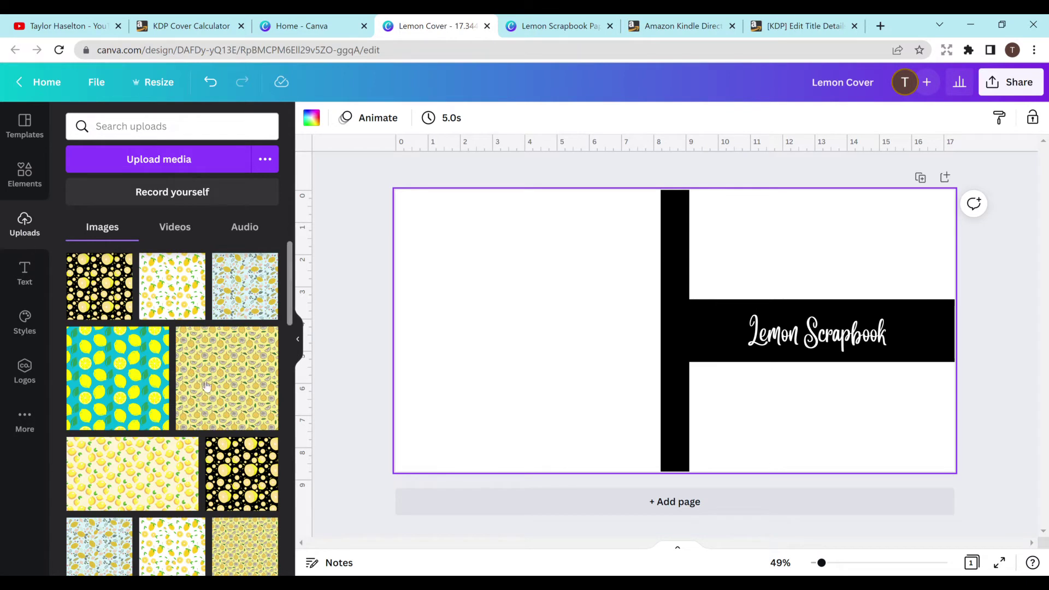
left_click(104, 290)
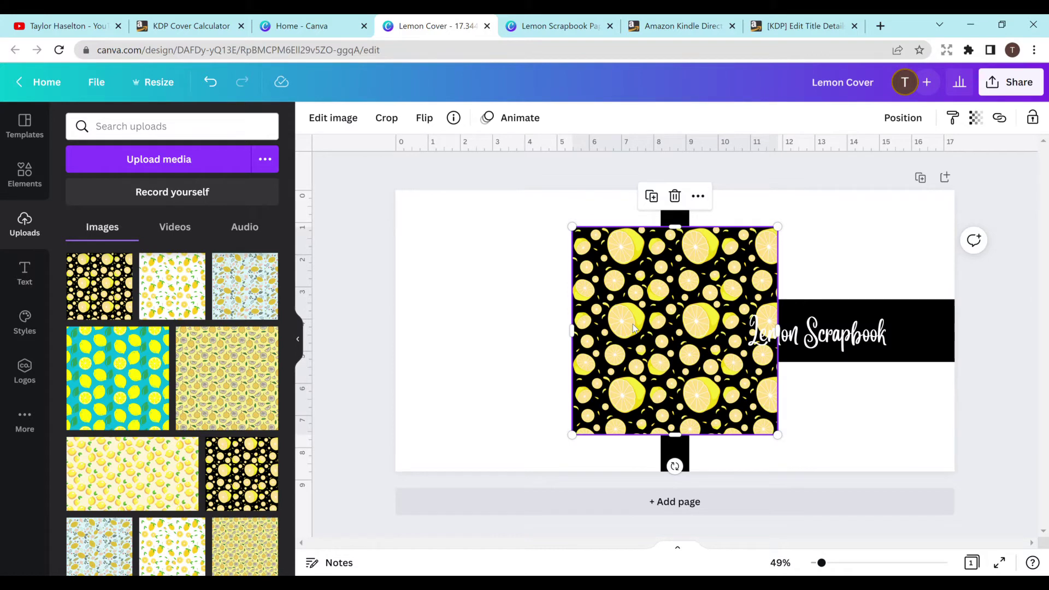
left_click_drag(694, 330, 771, 208)
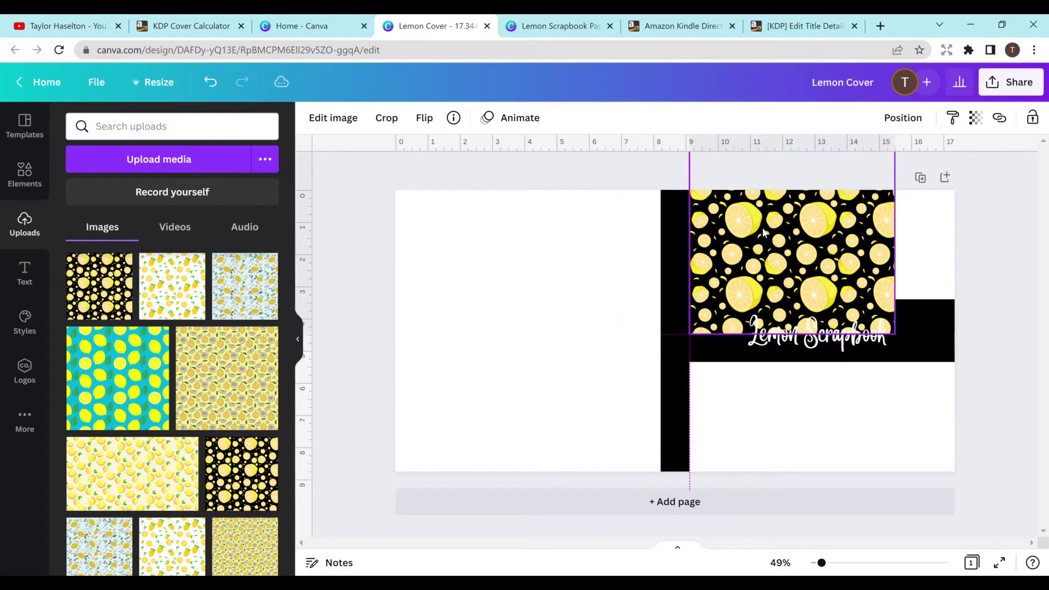
Crop the lemon pattern to a strip about 1 in wide beside the spine and add a shortened copy reaching the page's lower edge.
left_click_drag(894, 231, 713, 403)
key("ctrl+d")
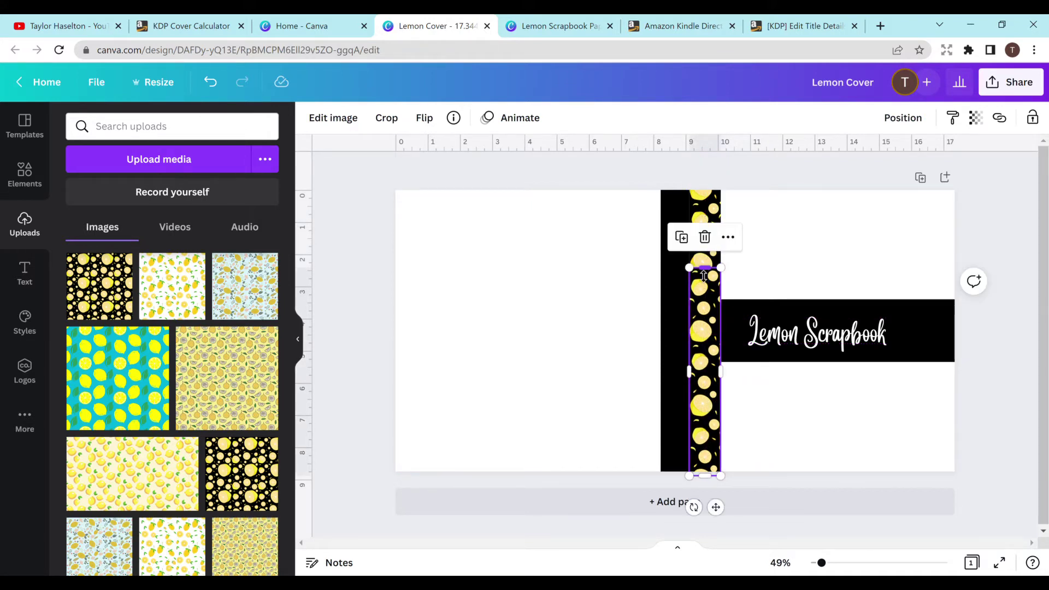
left_click_drag(704, 276, 705, 343)
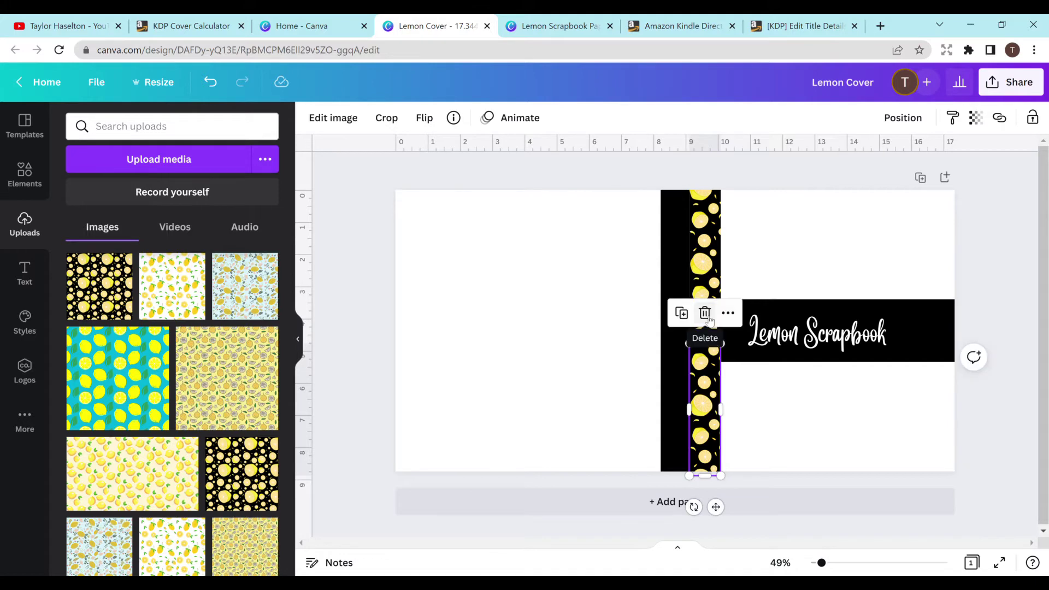
Add the uploaded white lemon pattern, snap it against the black lemon strip at the page's upper edge, and crop it to about 1.6 in wide.
left_click(651, 335)
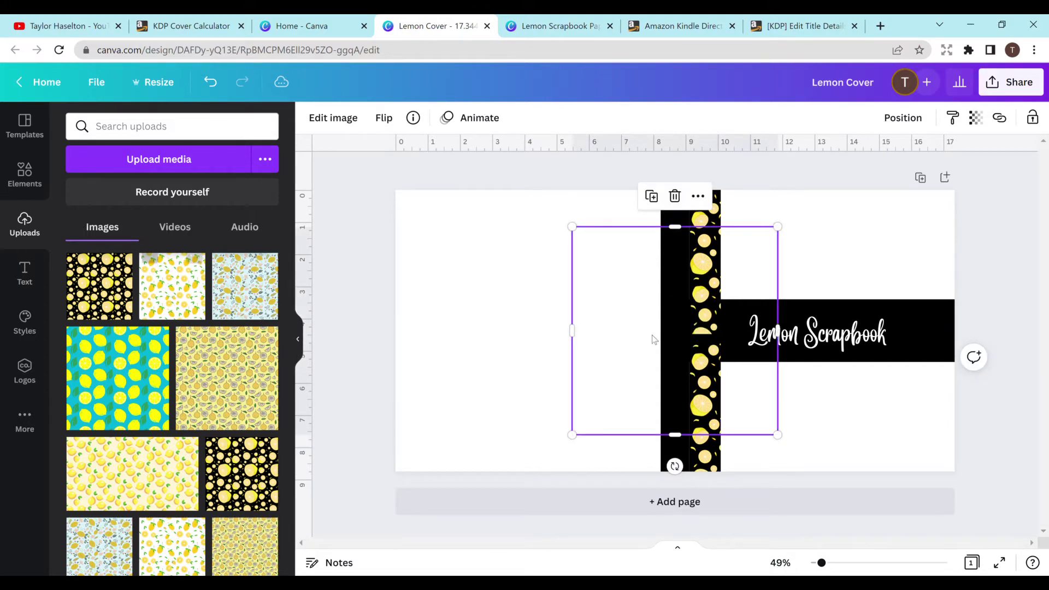
left_click_drag(637, 335, 780, 283)
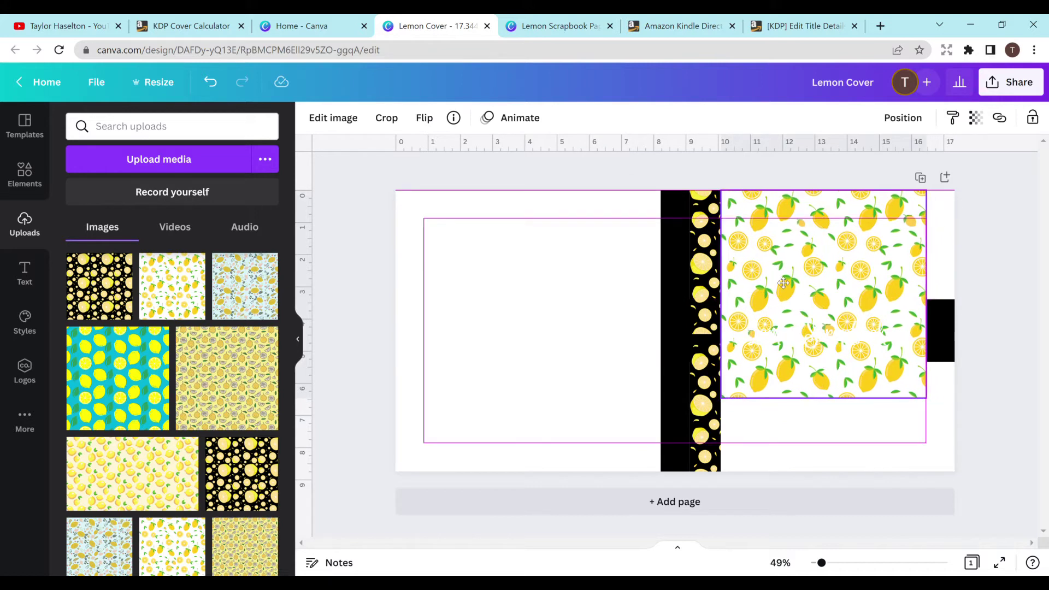
left_click_drag(926, 295, 772, 293)
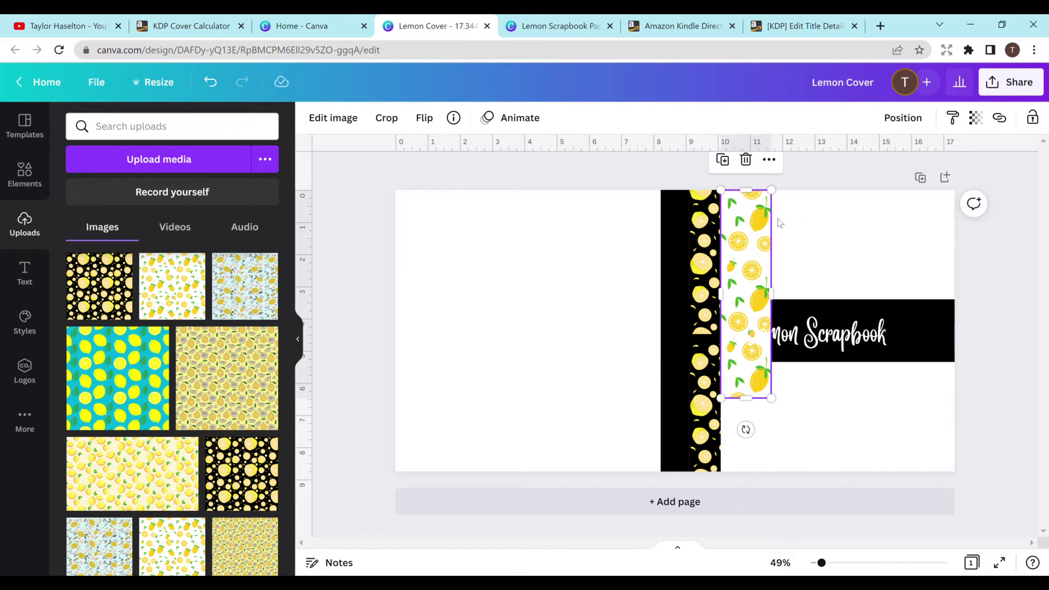
Shorten the white lemon strip to about half the page height and place a duplicate directly below, flush with the page's lower edge.
left_click_drag(745, 399, 749, 312)
key("ctrl+d")
left_click_drag(740, 253, 731, 392)
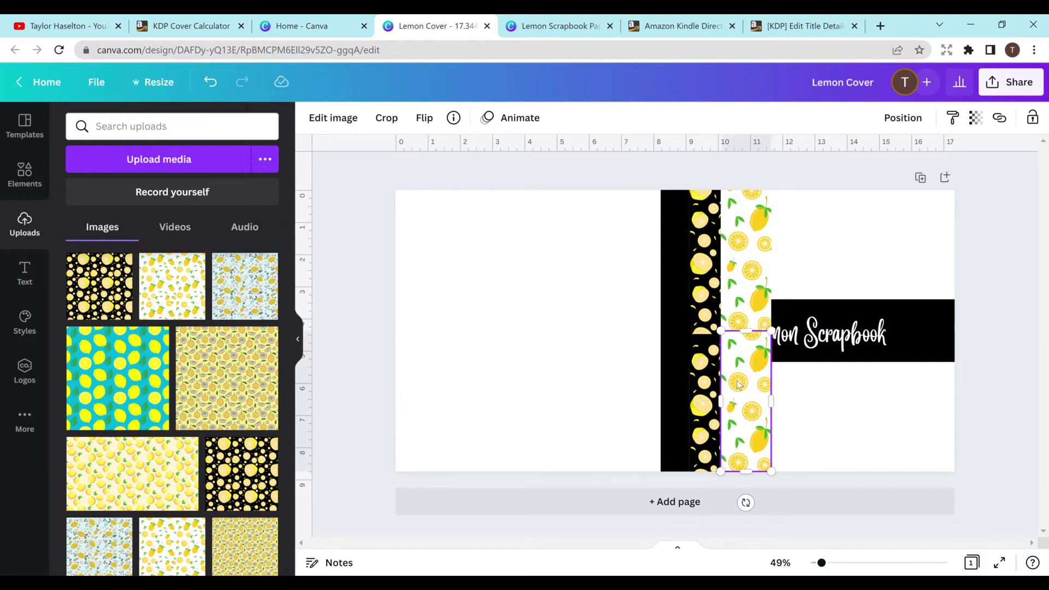
Send the upper pair and the lower pair of lemon pattern strips to the back so they sit behind the title band.
left_click(815, 232)
left_click_drag(815, 232, 705, 273)
left_click(926, 117)
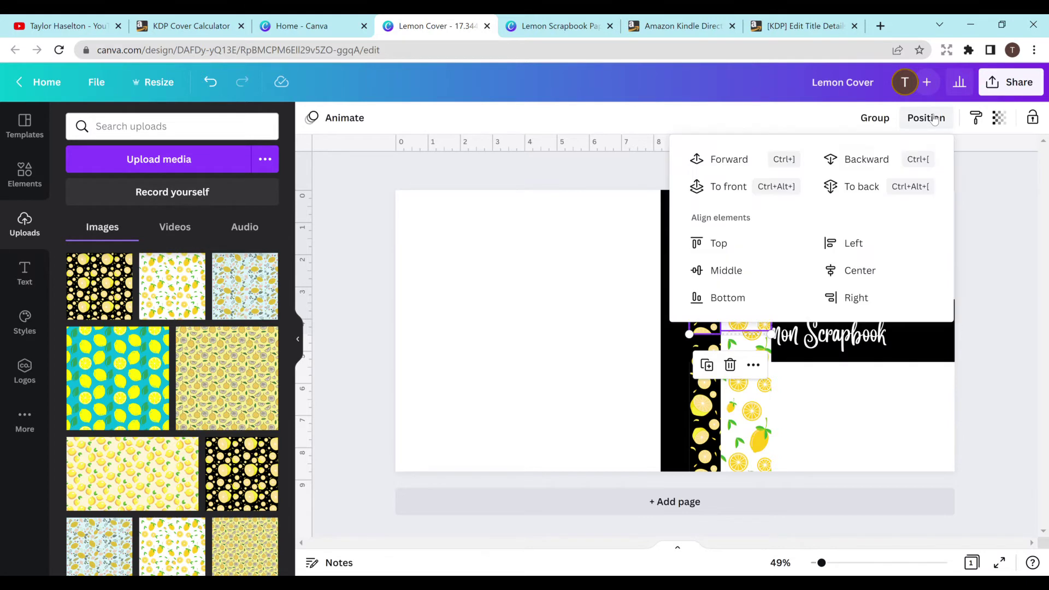
left_click(862, 187)
left_click(823, 375)
left_click_drag(819, 416, 705, 424)
left_click(926, 117)
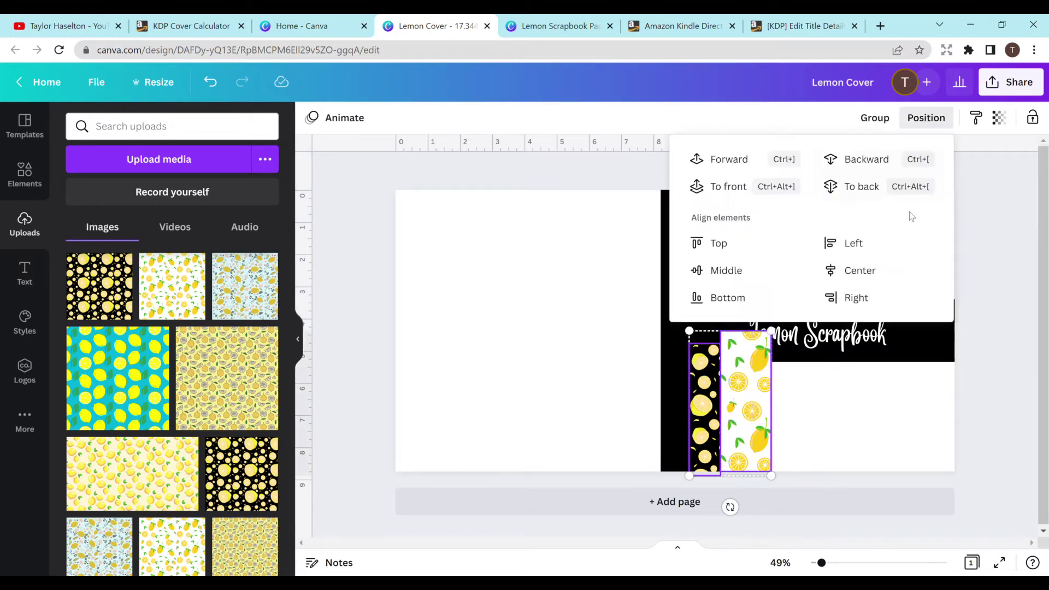
left_click(862, 187)
left_click(845, 435)
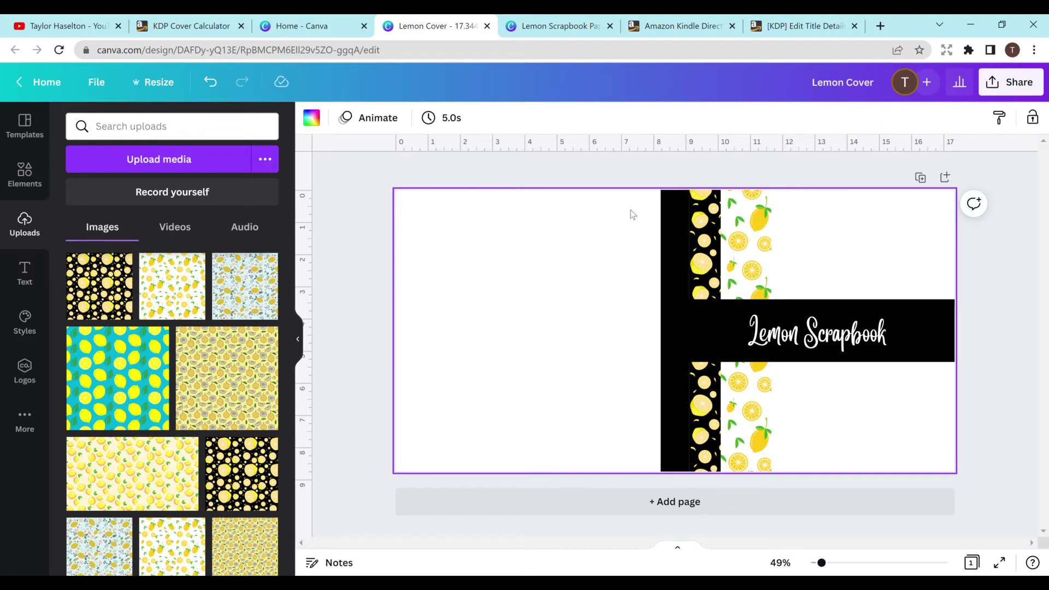
Switch to the finished Lemon Scrapbook Paper Cover design and look at its sharing and download options.
left_click(567, 27)
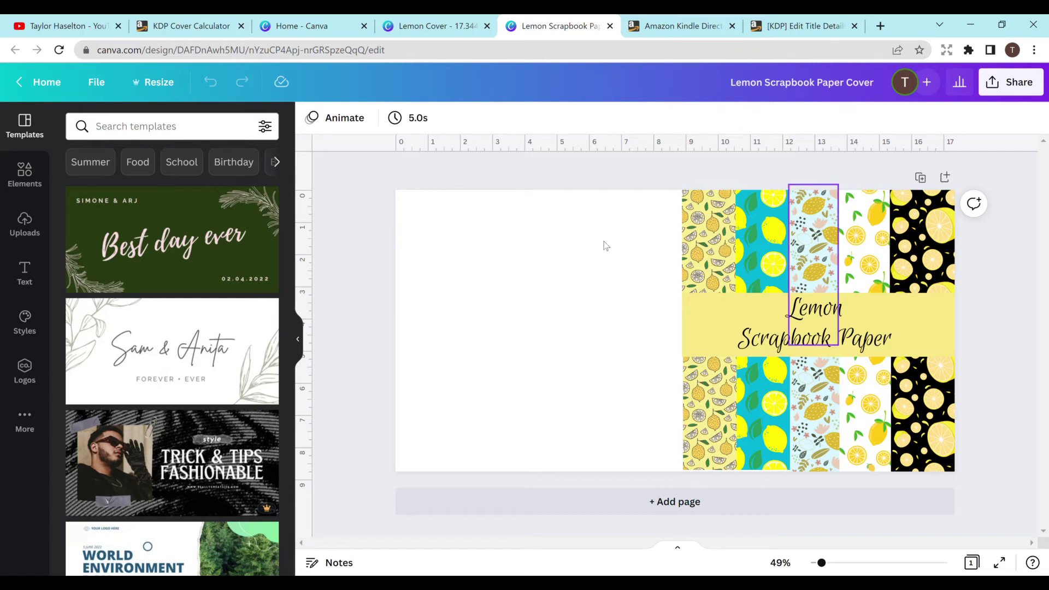
left_click(1005, 88)
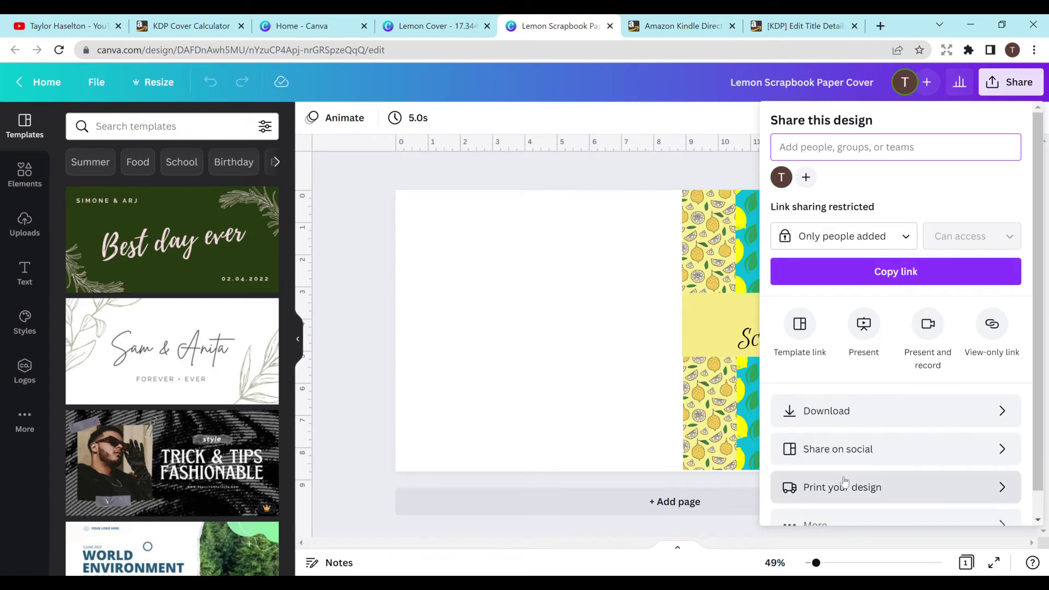
left_click(652, 167)
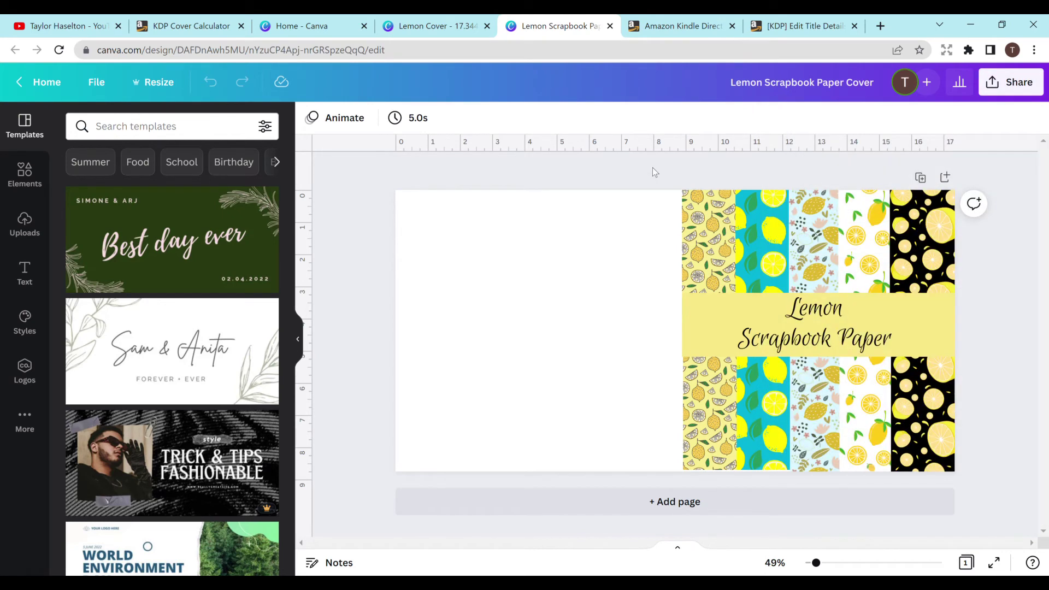
Switch to the Kindle Direct Publishing bookshelf and open the choice of formats for creating a new title.
left_click(683, 26)
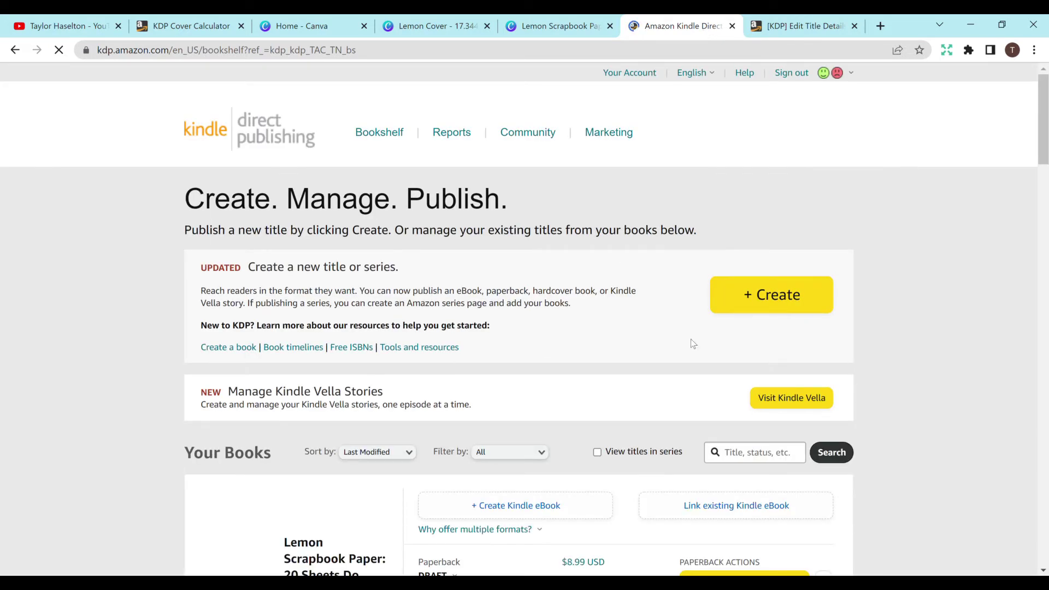
left_click(771, 304)
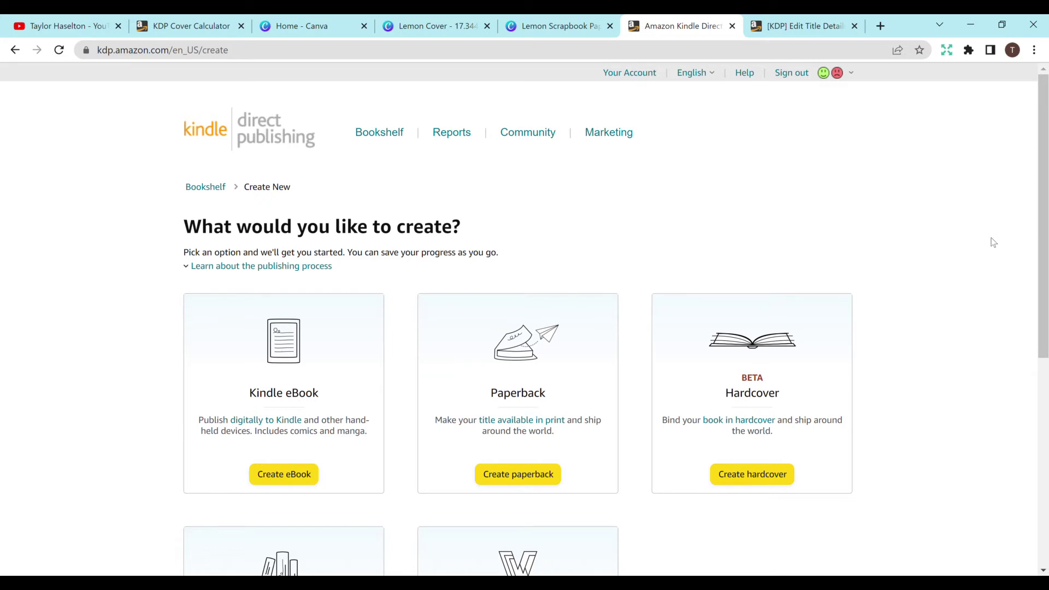
mouse_move(1041, 251)
left_mouse_down()
mouse_move(1041, 327)
mouse_move(1041, 242)
left_mouse_up()
Open the Lemon Scrapbook Paper paperback details and examine the language, title, subtitle, author and description entries.
left_click(799, 27)
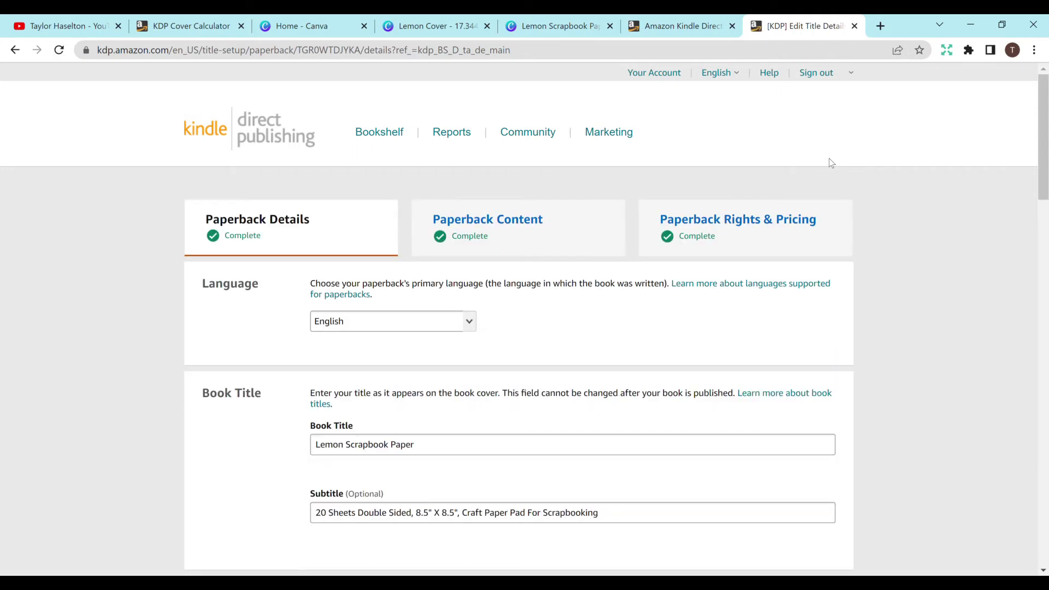
left_click_drag(1047, 112, 1043, 157)
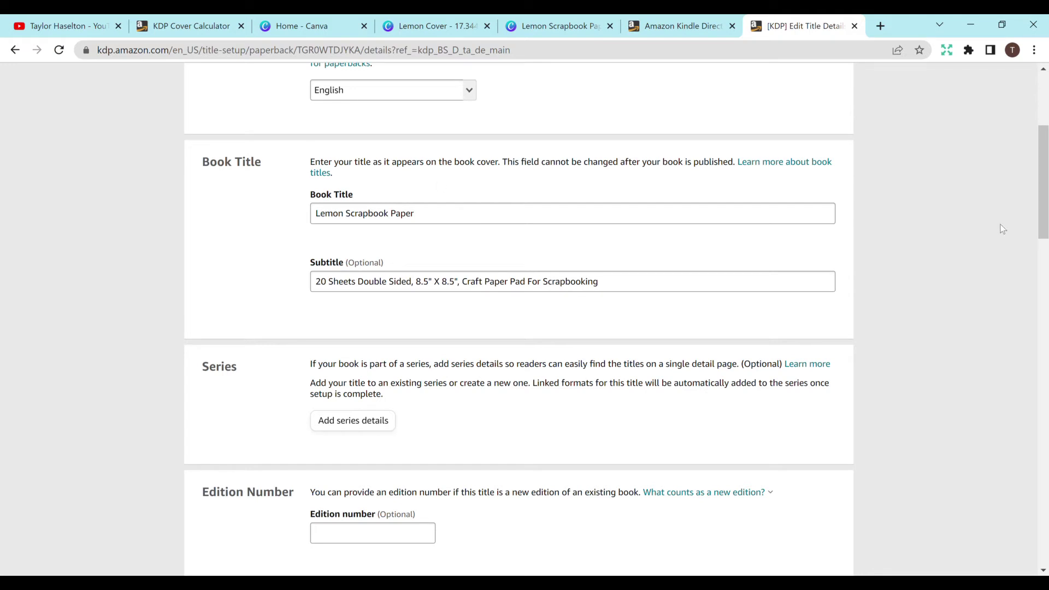
left_click_drag(1045, 195, 1044, 304)
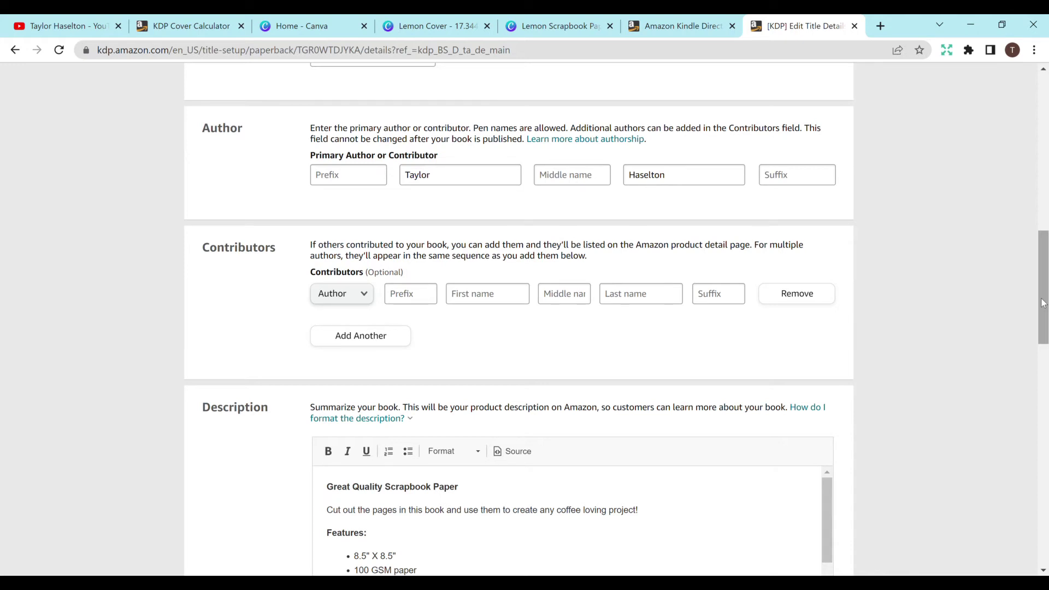
left_click_drag(1043, 304, 1043, 351)
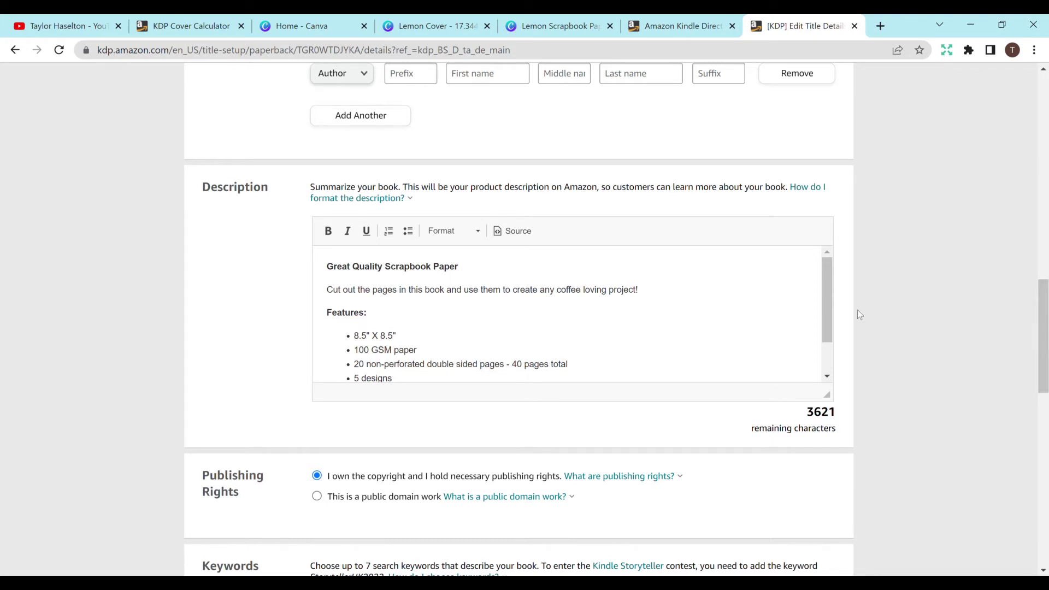
Replace "coffee loving" with "lemon" before "project!" in the book description's opening sentence.
left_click_drag(827, 320, 827, 271)
mouse_move(825, 304)
left_mouse_down()
mouse_move(824, 333)
mouse_move(825, 300)
left_mouse_up()
left_click(586, 290)
key("Right")
key("Right")
key("Right")
key("Right")
key("Right")
key("Right")
key("Right")
key("BackSpace")
key("BackSpace")
key("BackSpace")
key("BackSpace")
key("BackSpace")
key("BackSpace")
key("BackSpace")
key("BackSpace")
key("BackSpace")
key("BackSpace")
key("BackSpace")
key("BackSpace")
key("BackSpace")
key("BackSpace")
type("lemon")
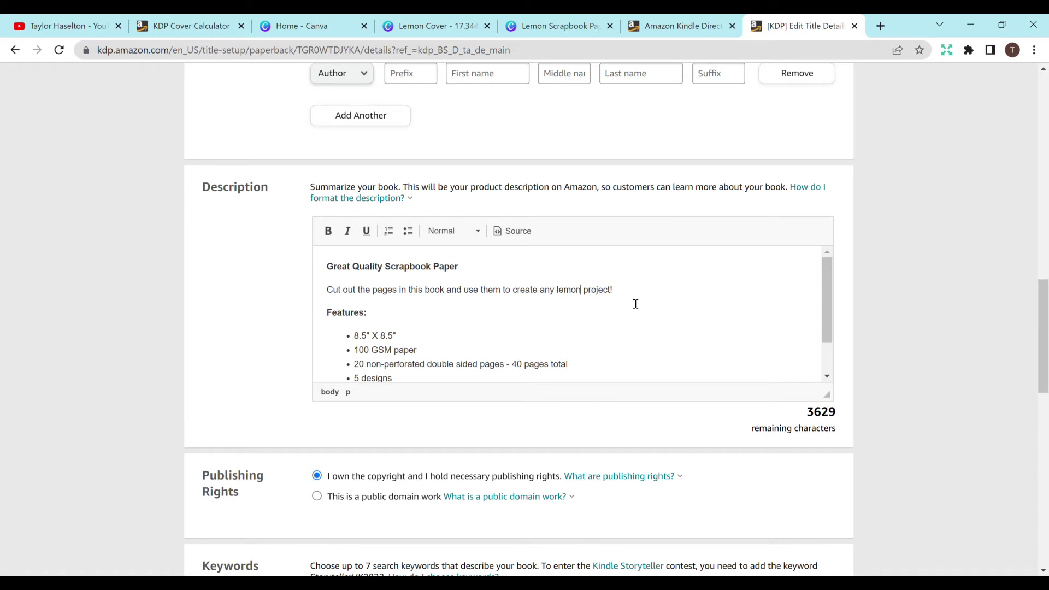
Review the remaining description, the keywords, categories and low-content setting, and save the details to continue to the paperback content.
left_click_drag(829, 274, 833, 244)
mouse_move(827, 270)
left_mouse_down()
mouse_move(827, 288)
mouse_move(828, 270)
left_mouse_up()
left_click_drag(827, 279, 855, 260)
mouse_move(826, 281)
left_mouse_down()
mouse_move(829, 338)
mouse_move(827, 292)
left_mouse_up()
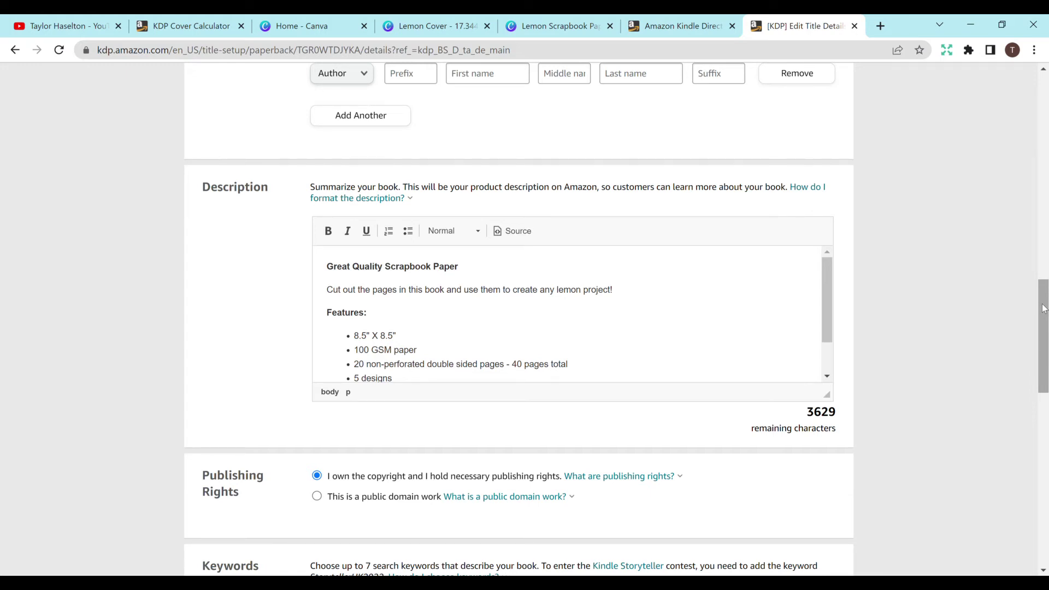
left_click_drag(1043, 308, 1042, 342)
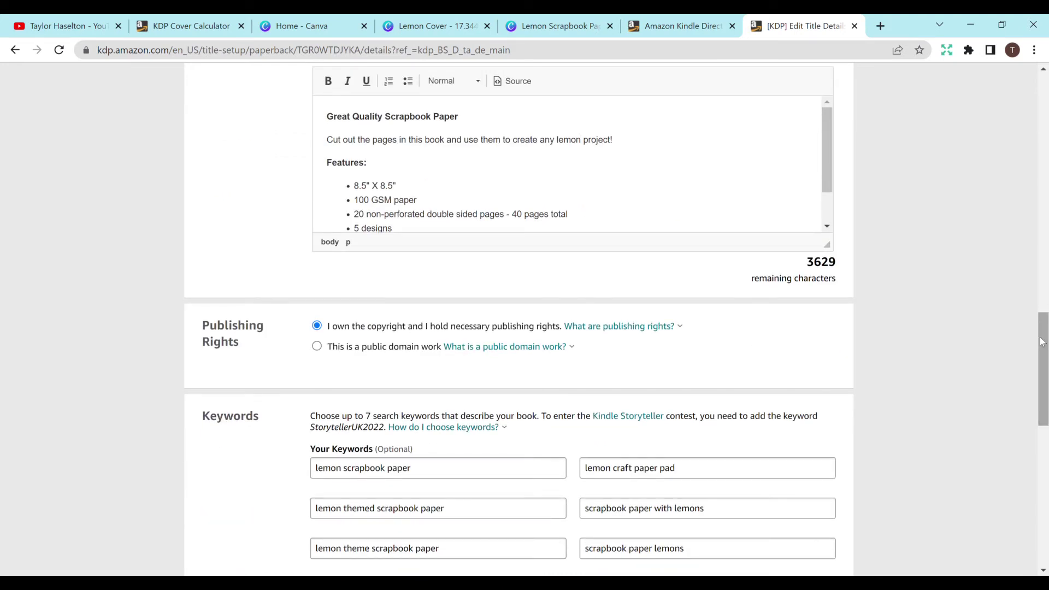
left_click_drag(1042, 342, 1042, 371)
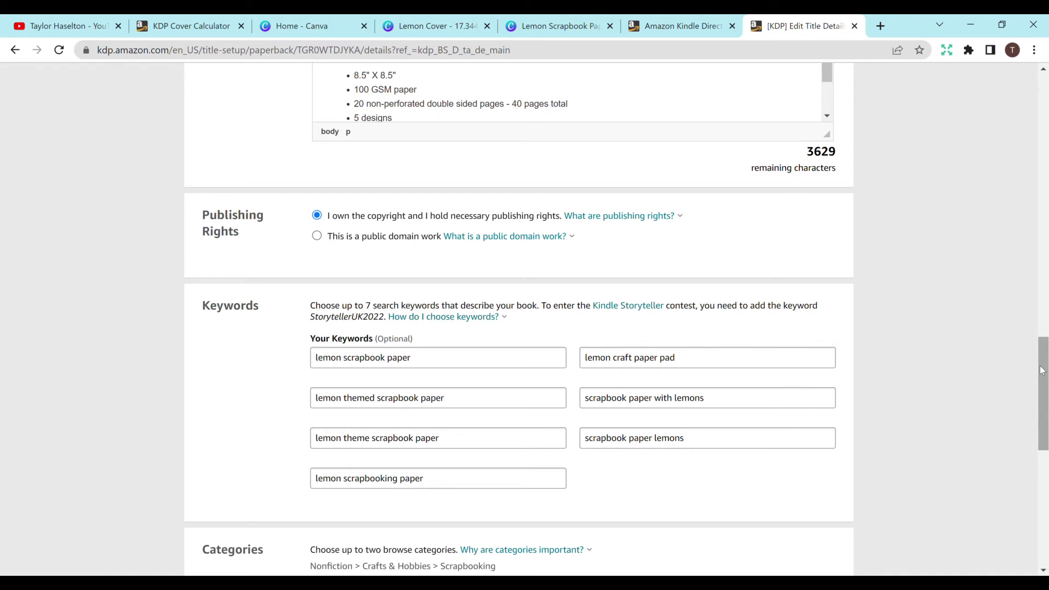
scroll(1042, 370, "down", 3)
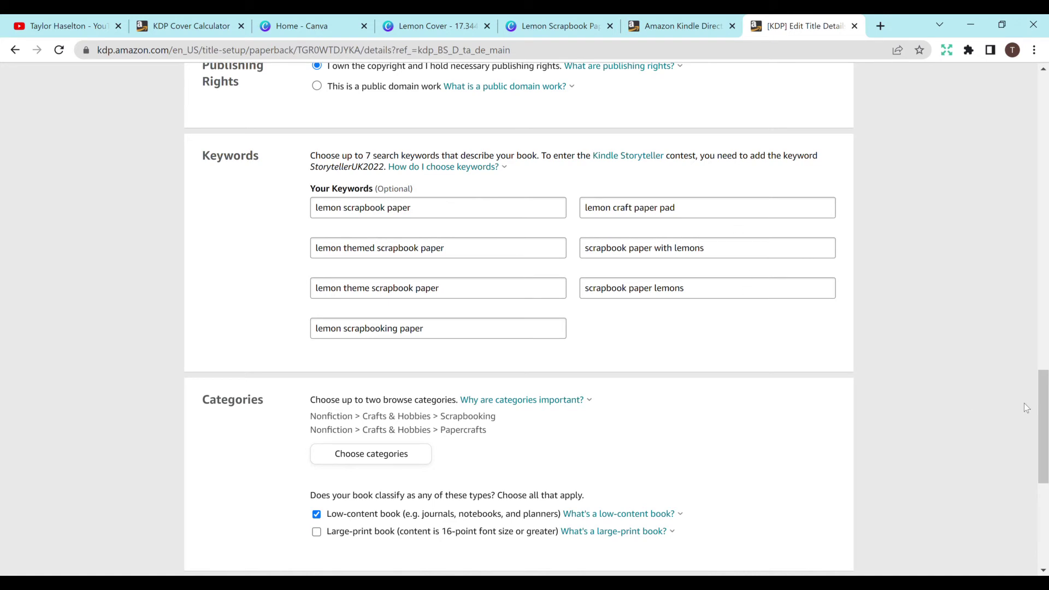
left_click_drag(1041, 407, 1041, 450)
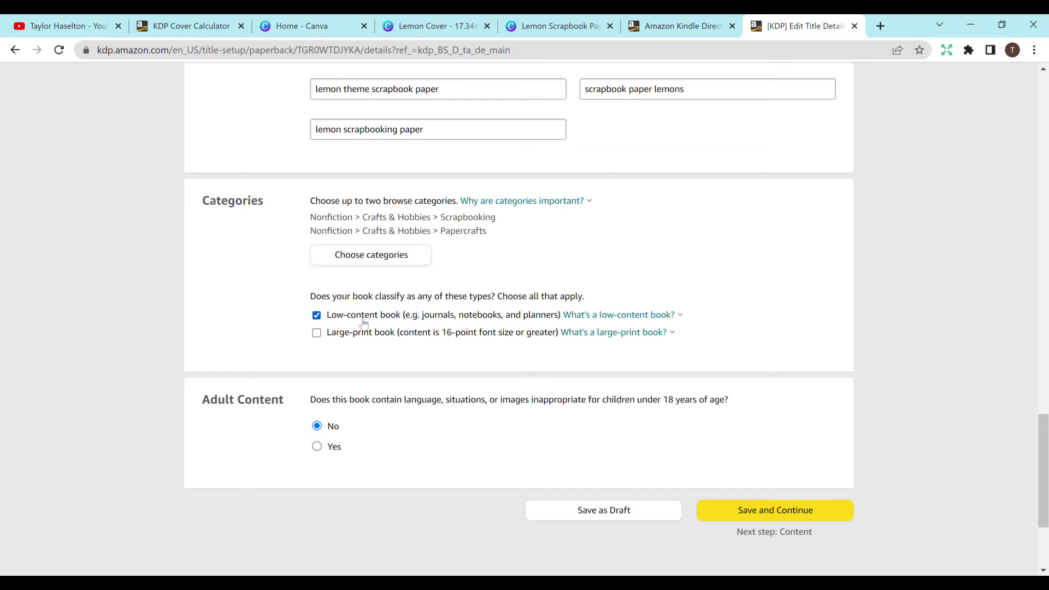
left_click(753, 509)
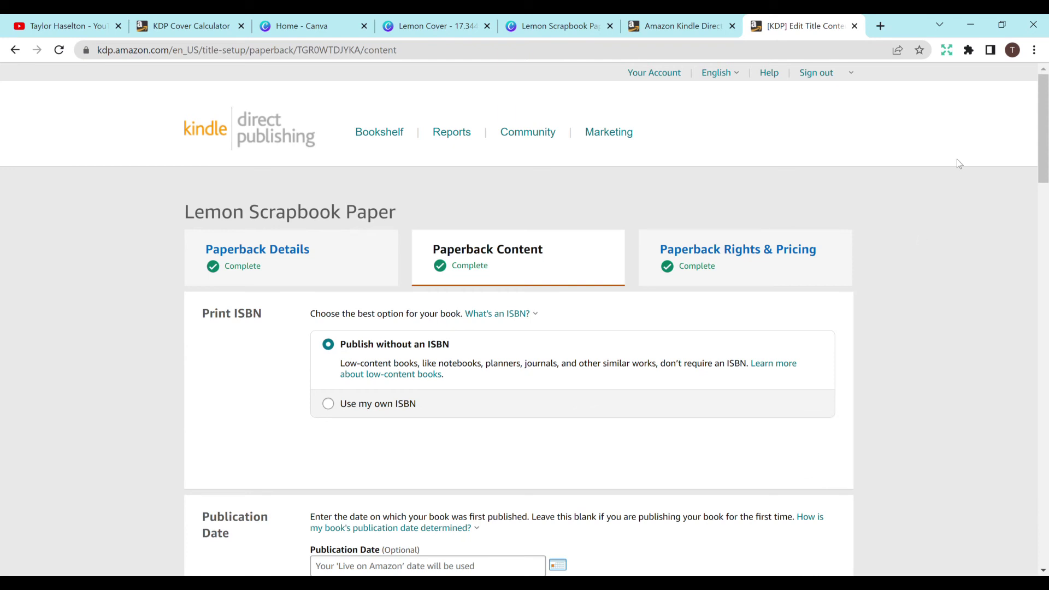
Review the ink and paper type, trim size, bleed, cover finish, manuscript and cover uploads, and launch the print previewer.
left_click_drag(1042, 133, 1031, 257)
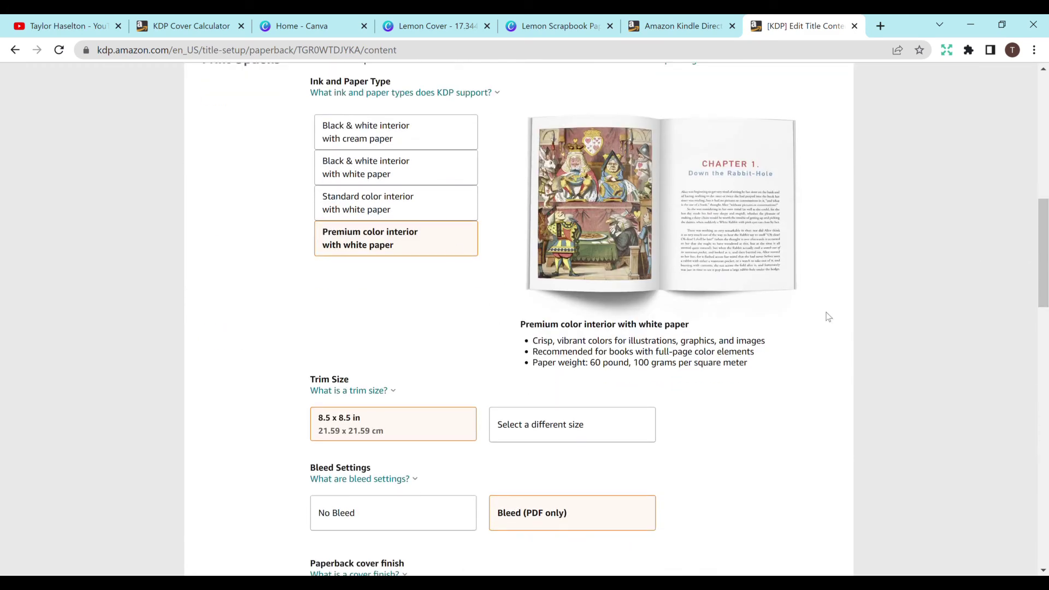
left_click_drag(1041, 282, 1042, 334)
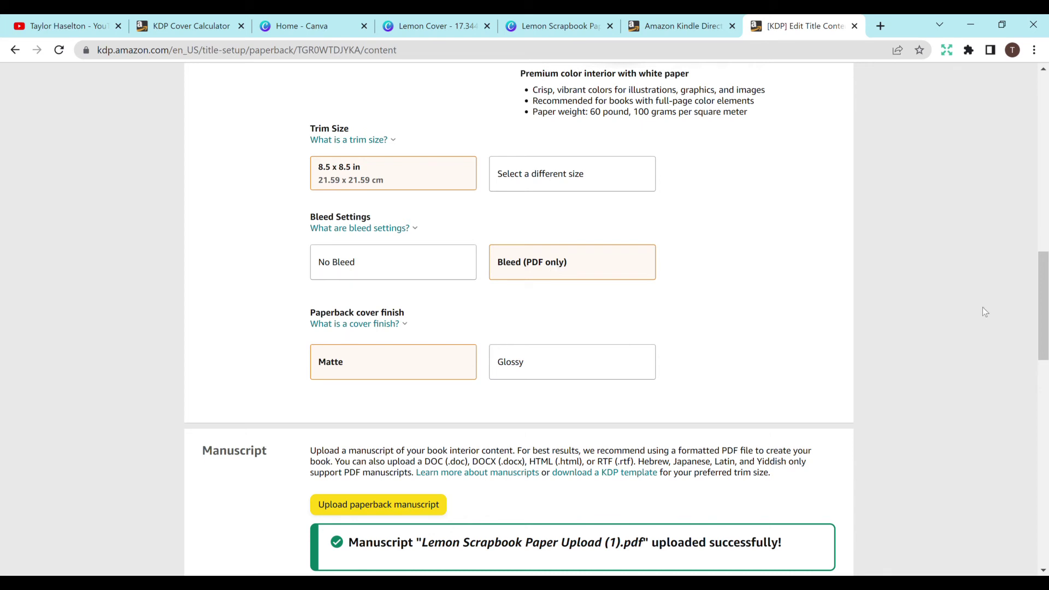
left_click_drag(1040, 298, 1043, 335)
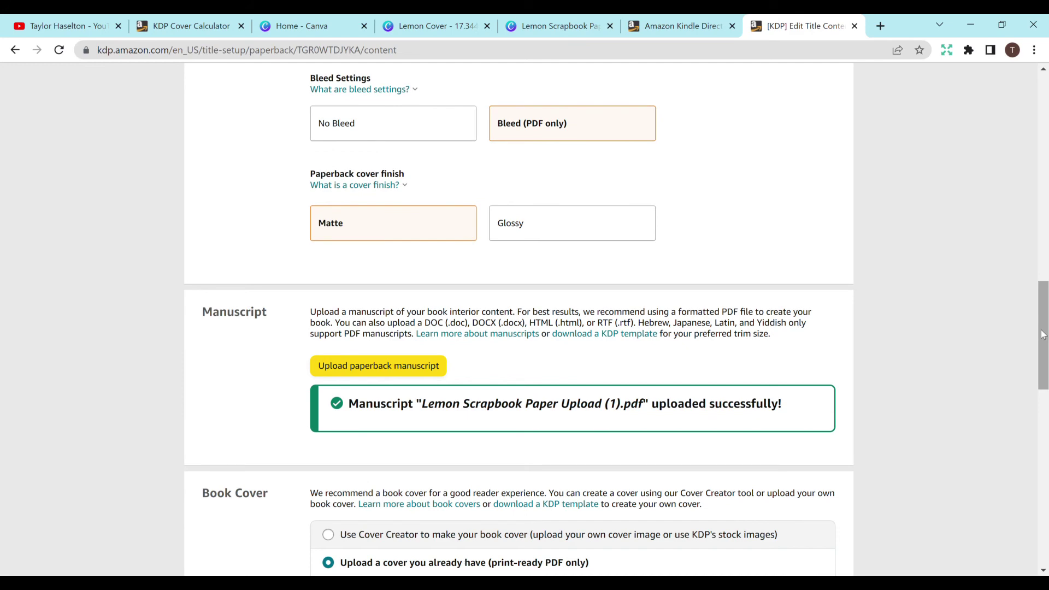
left_click_drag(1043, 334, 1043, 364)
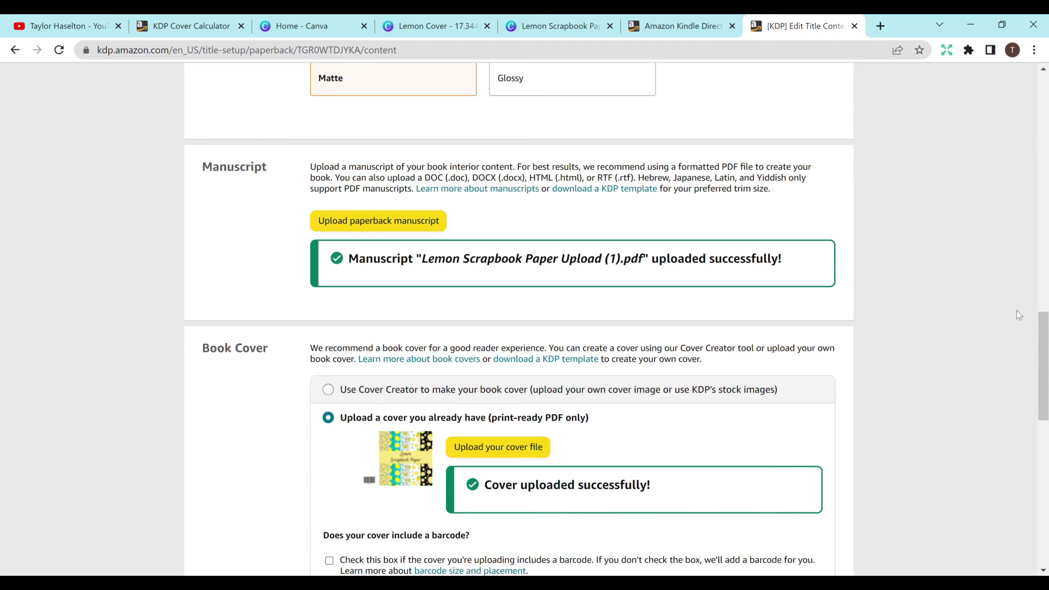
left_click_drag(1043, 338, 1045, 413)
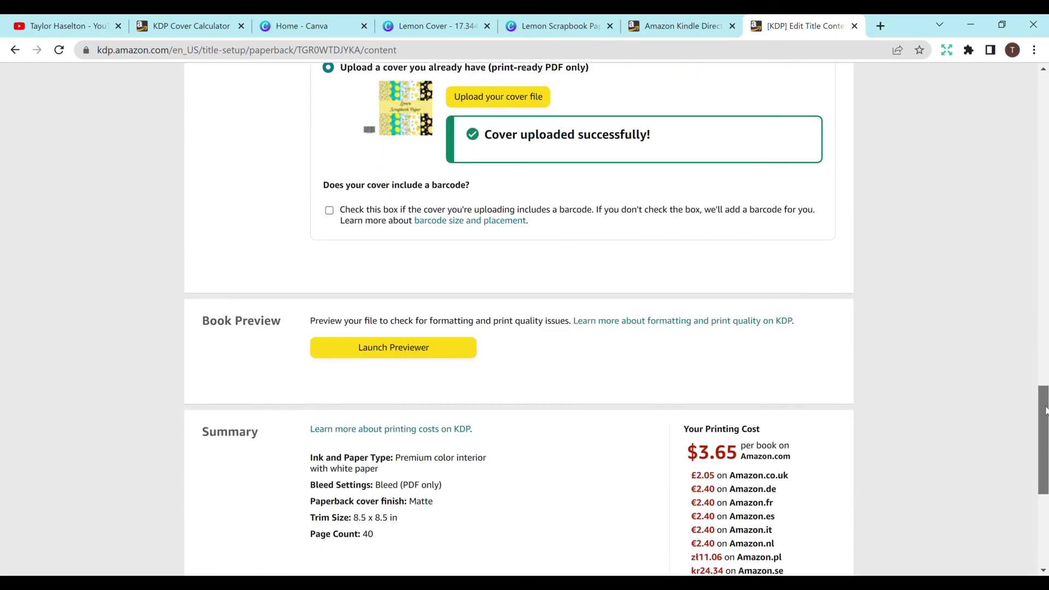
left_click(403, 360)
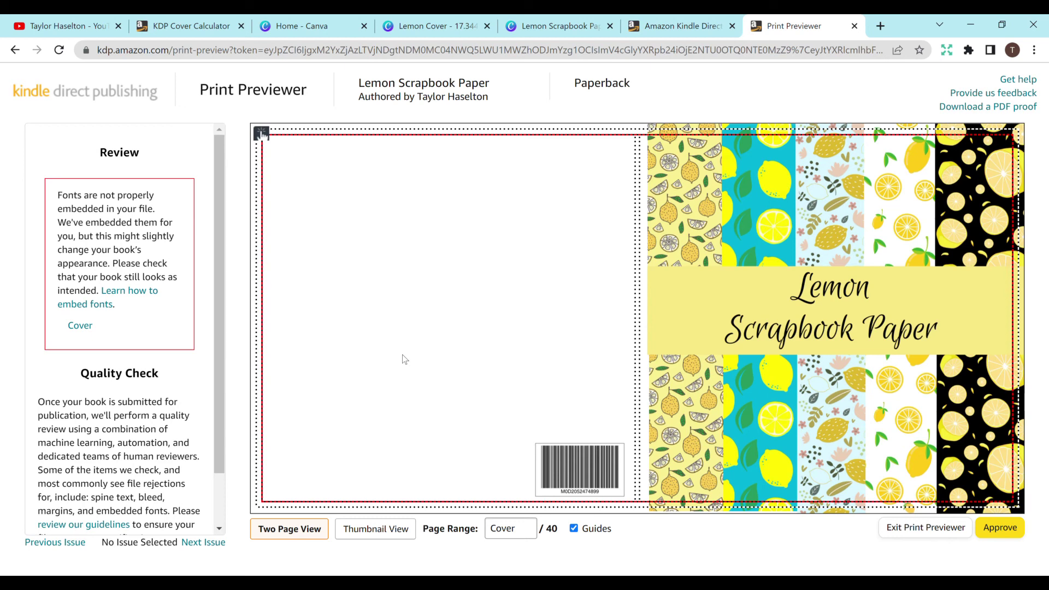
Check the review notes and the page thumbnails in the print previewer, and approve the book.
scroll(218, 246, "down", 2)
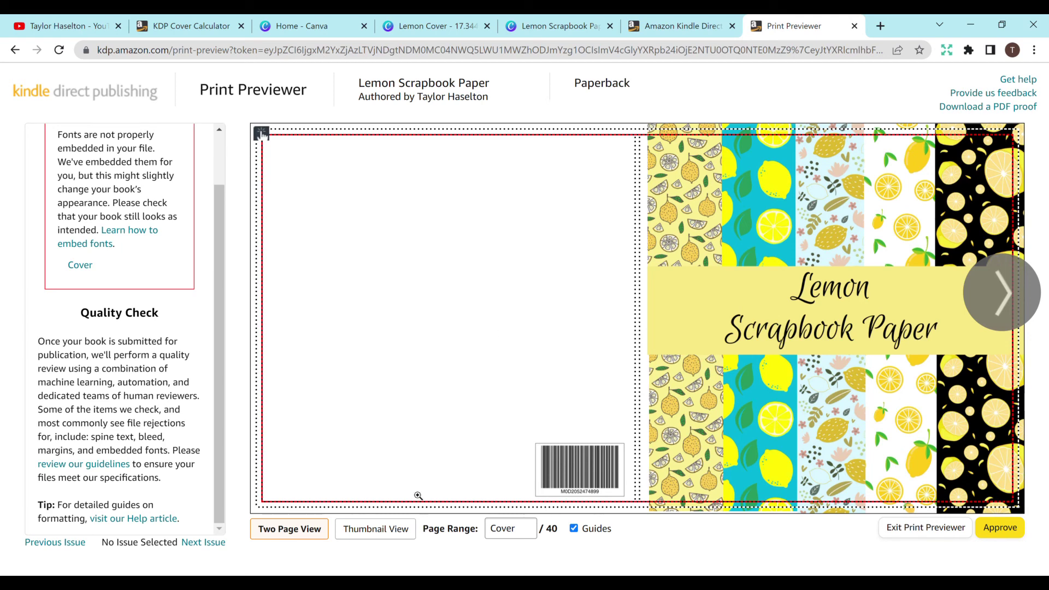
left_click(391, 539)
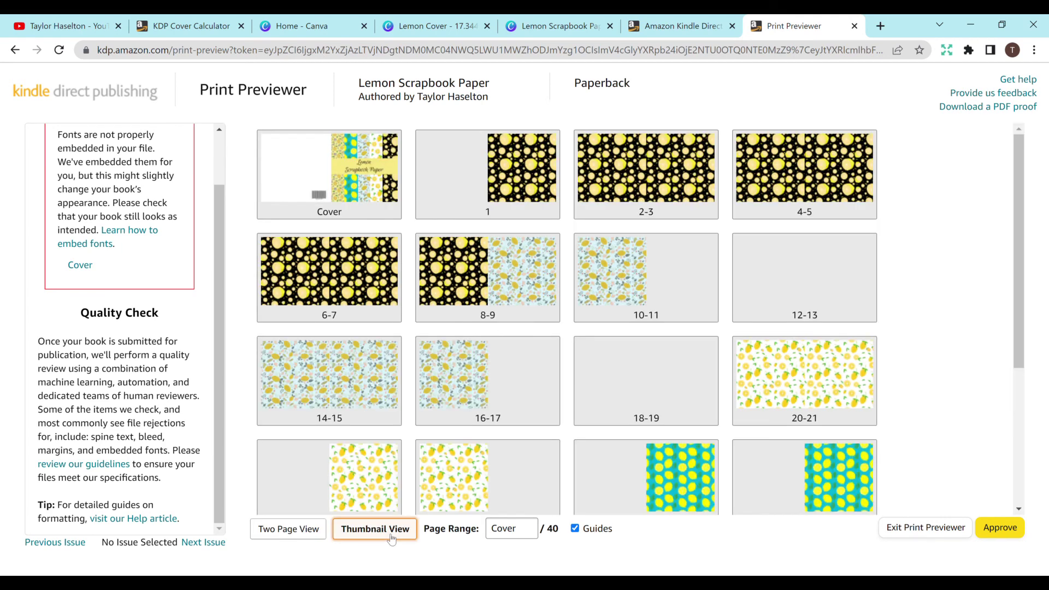
left_click(997, 529)
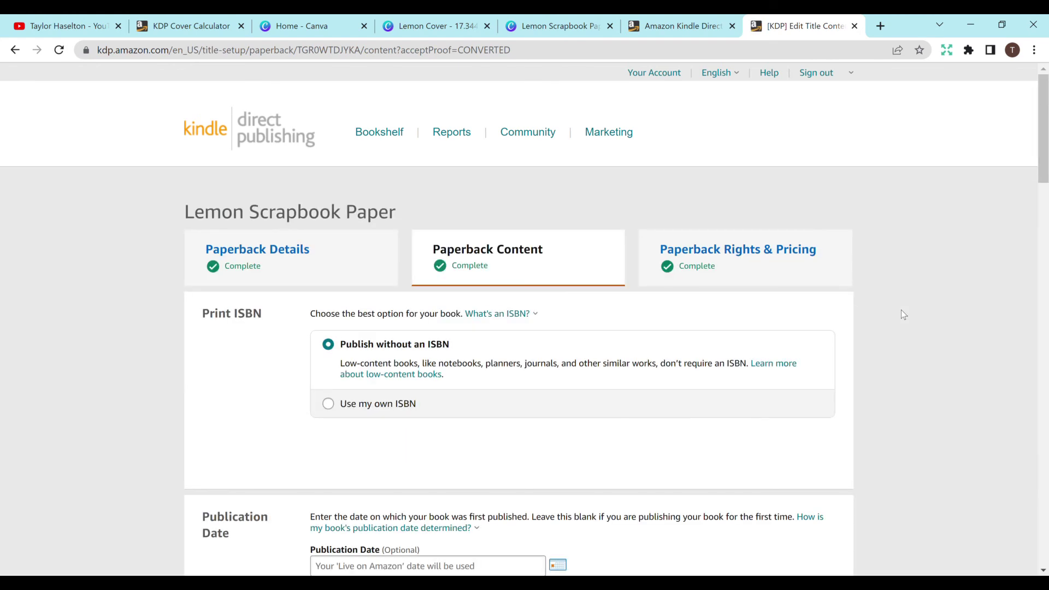
Save the paperback content, continue to rights and pricing, and examine the territories, primary marketplace and list price.
left_click_drag(1044, 158, 1014, 551)
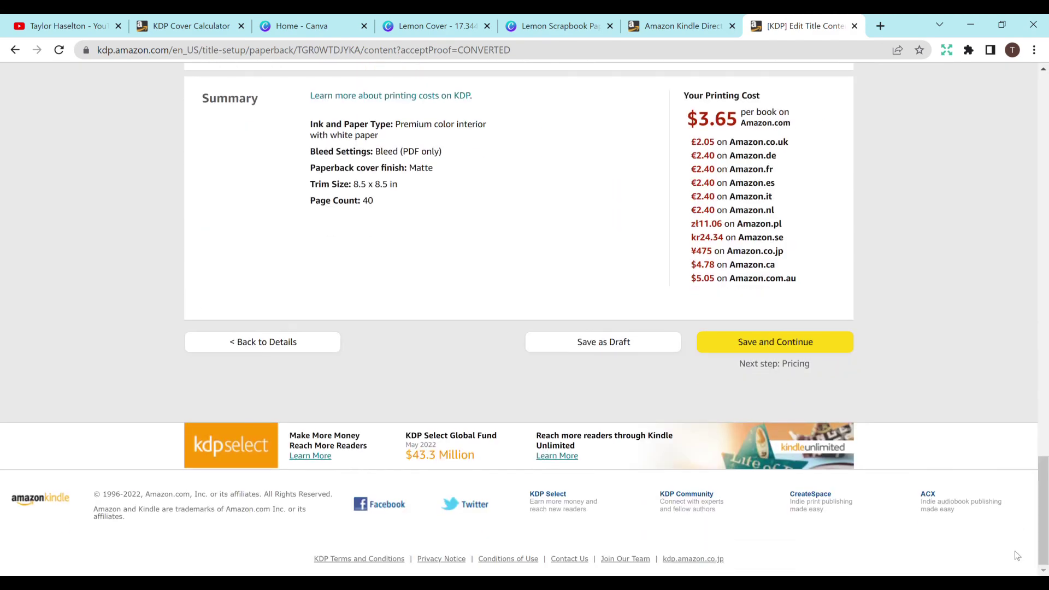
left_click(814, 344)
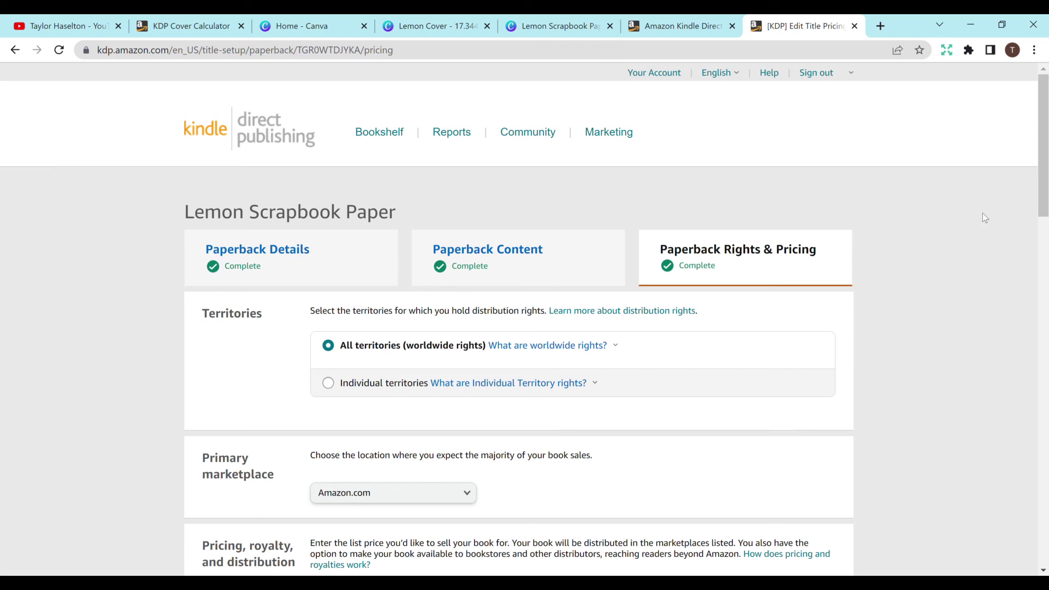
left_click_drag(1041, 169, 1041, 228)
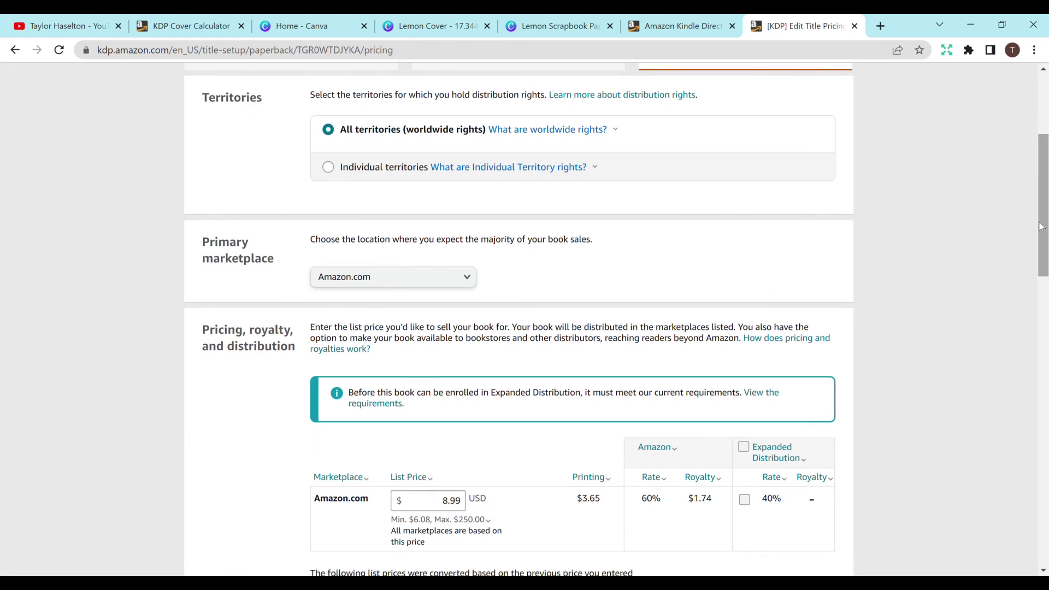
Try an Amazon.com list price of $9.80 for the paperback.
left_click_drag(1041, 224, 1041, 257)
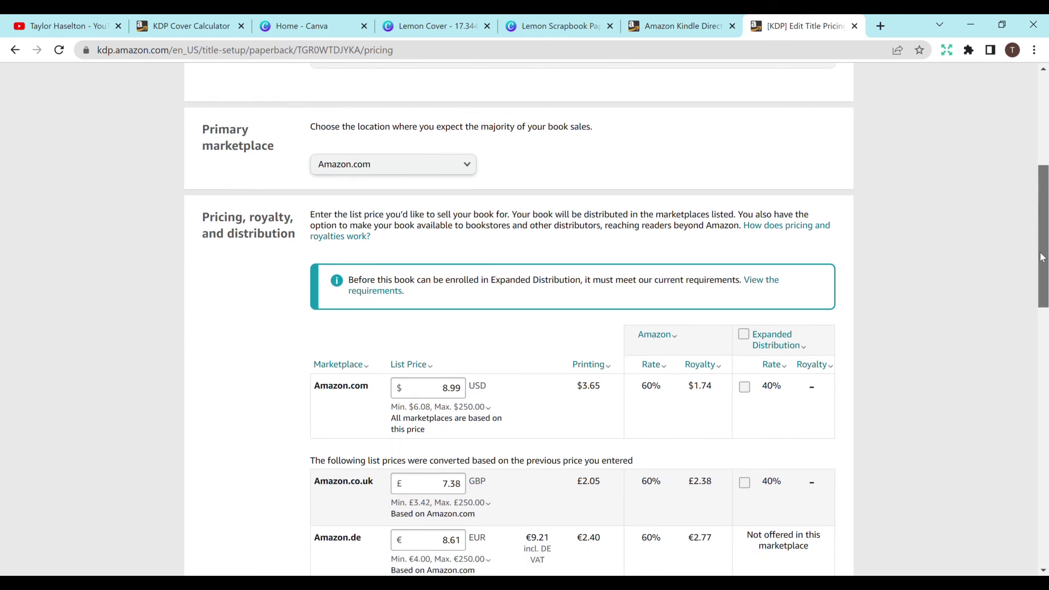
left_click_drag(1042, 258, 1036, 305)
left_click(456, 229)
double_click(457, 230)
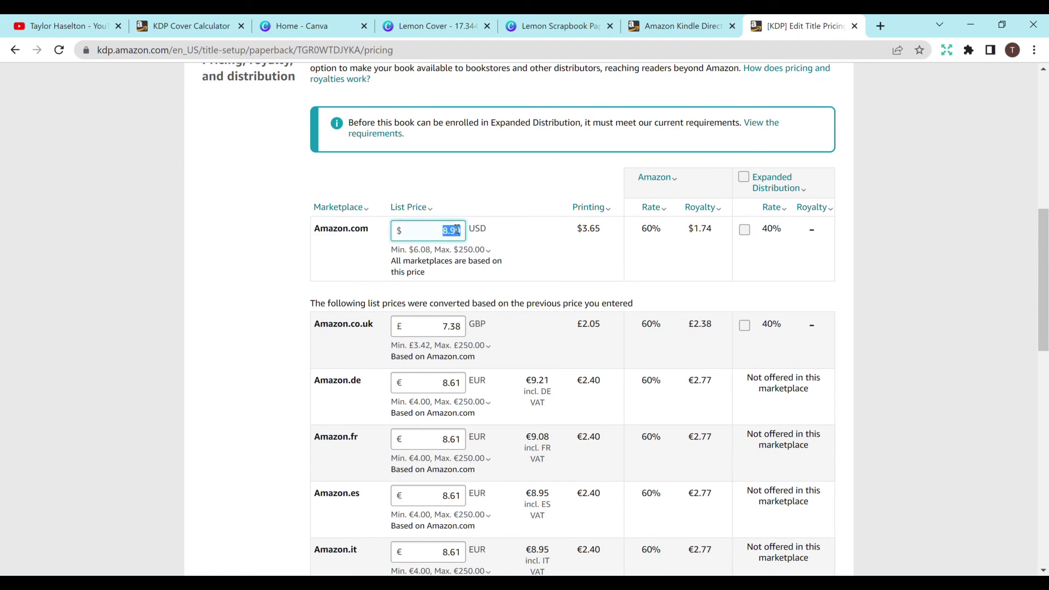
type("9.81")
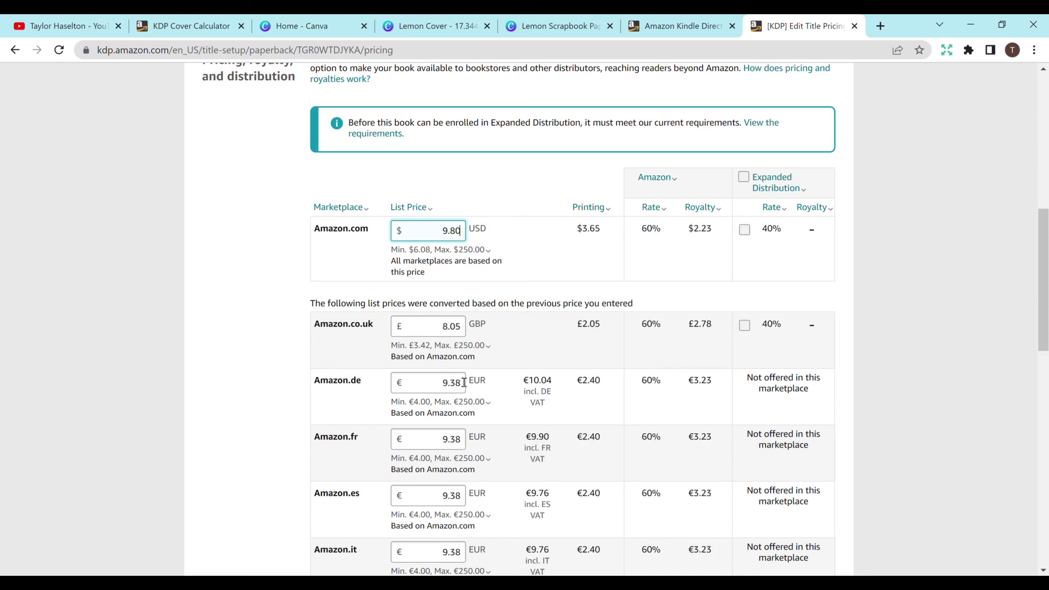
Set the paperback's Amazon.com list price to $8.99.
double_click(456, 231)
type("8.99")
left_click(862, 265)
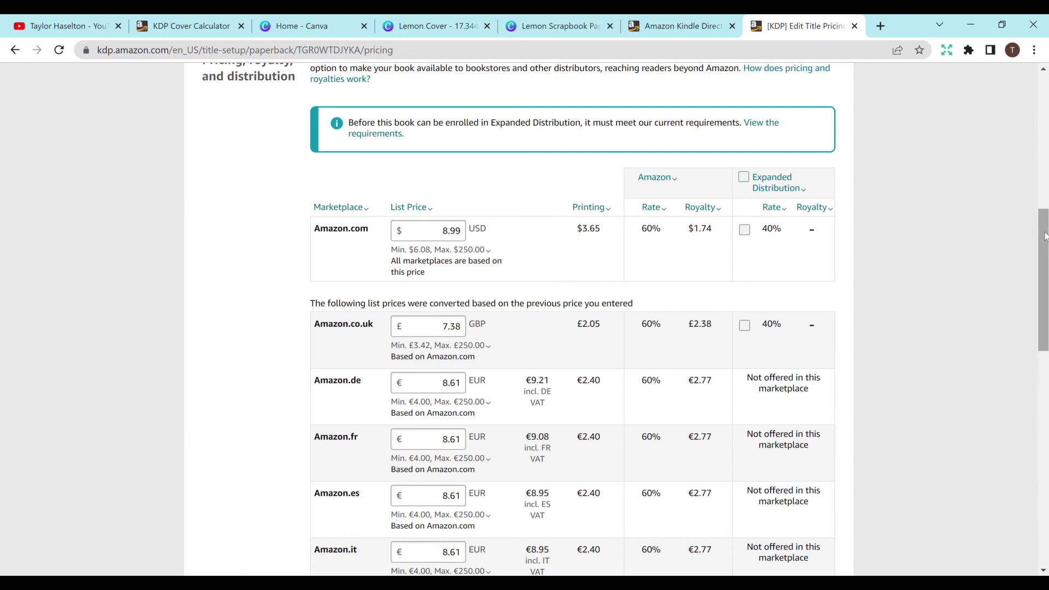
Publish the paperback book and dismiss the submission notice.
left_click_drag(1044, 236, 1032, 427)
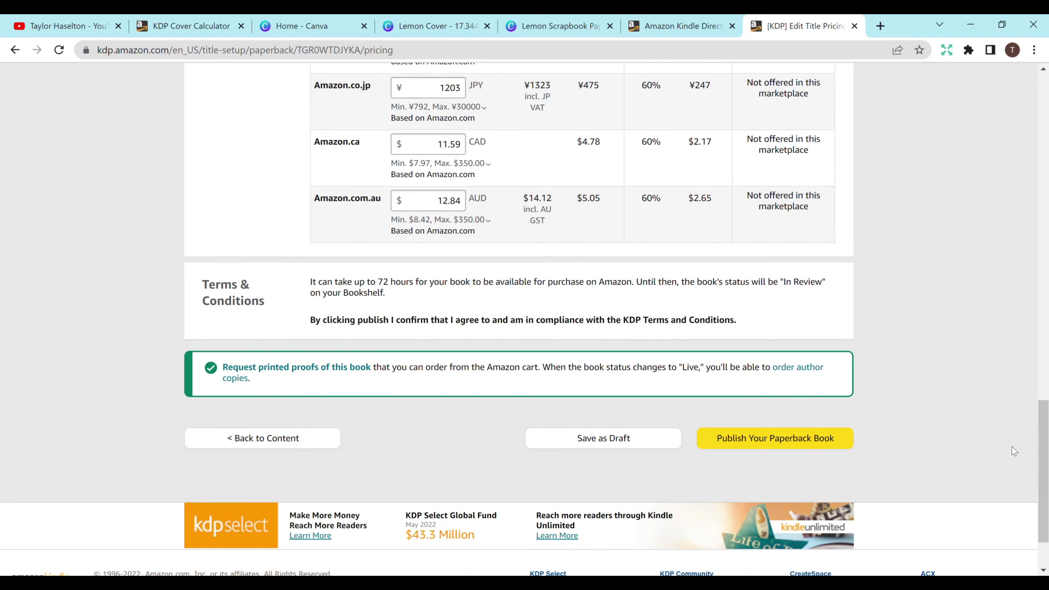
left_click(807, 441)
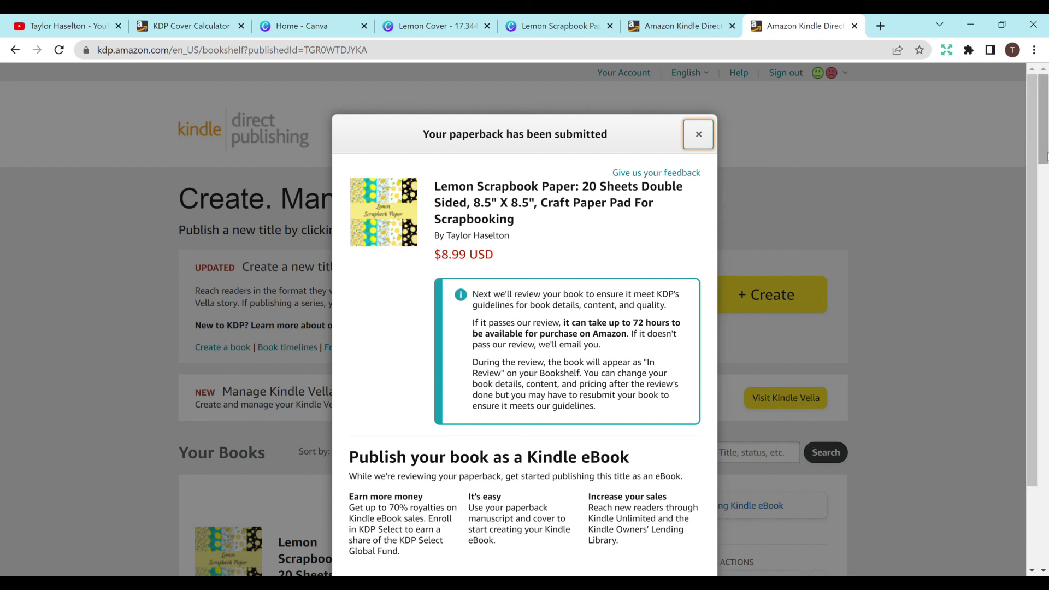
left_click(697, 136)
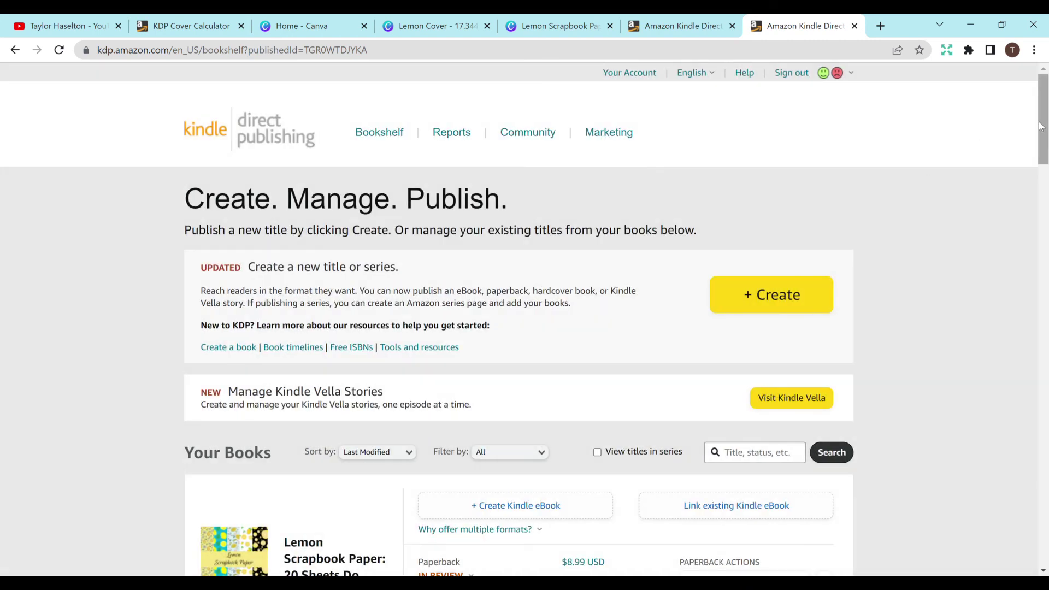
Check the lemon scrapbook paperback's status in the book list and switch to the YouTube channel's videos page.
scroll(1041, 136, "down", 1)
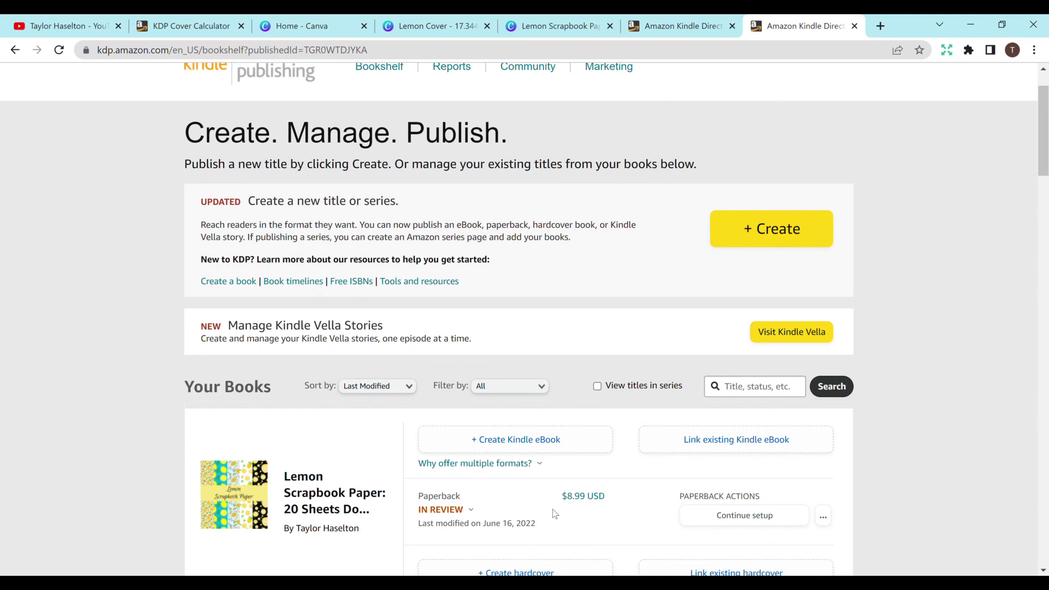
left_click(89, 25)
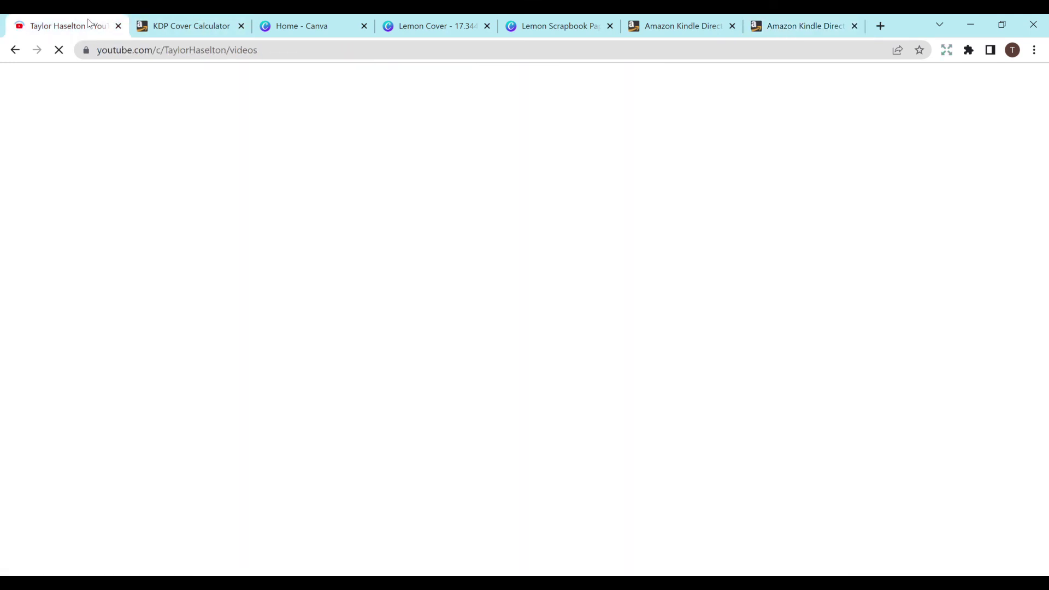